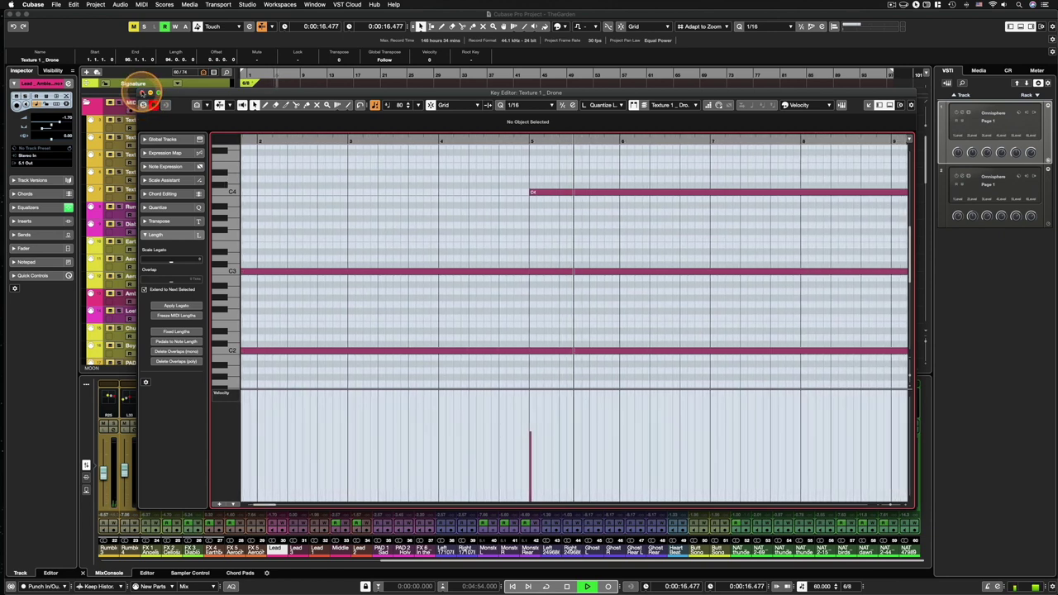
# Close the drone part's note editor and examine the notes of the PAD LEAD part on the Texture 4 track.
pyautogui.click(146, 94)
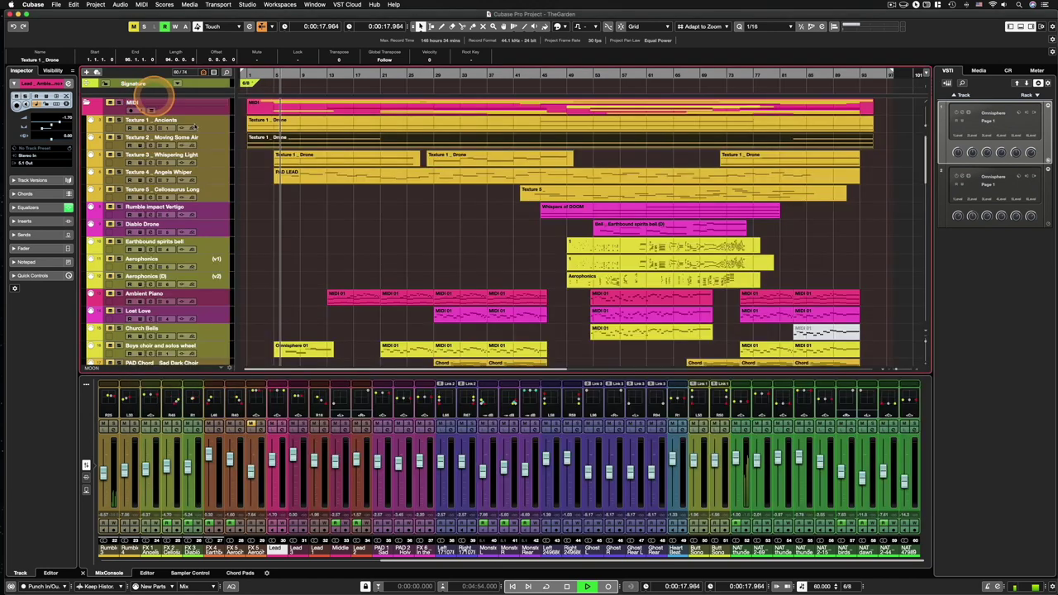
pyautogui.click(282, 175)
pyautogui.doubleClick(283, 175)
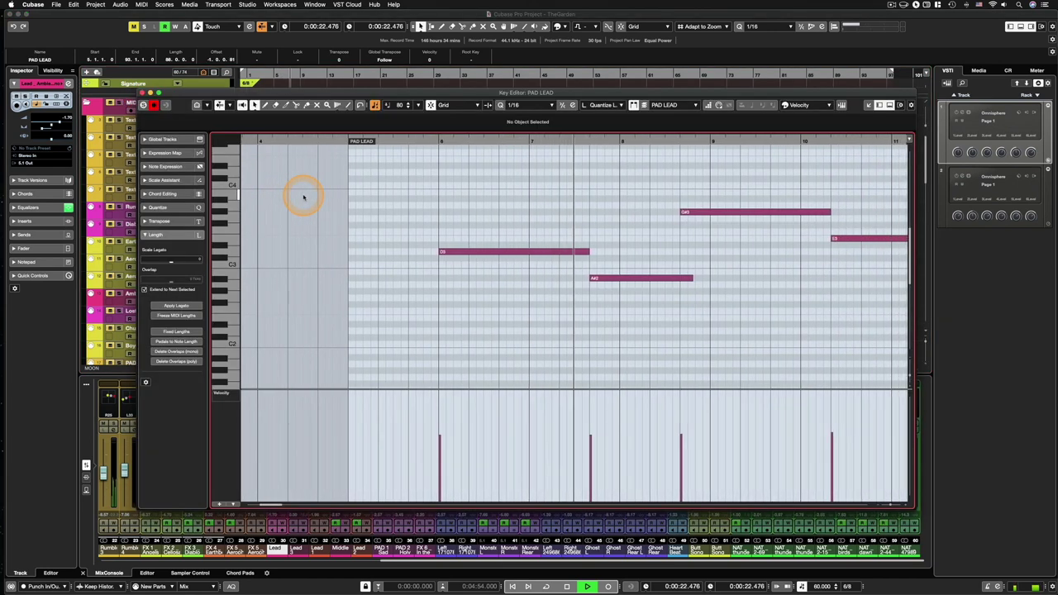
pyautogui.click(144, 94)
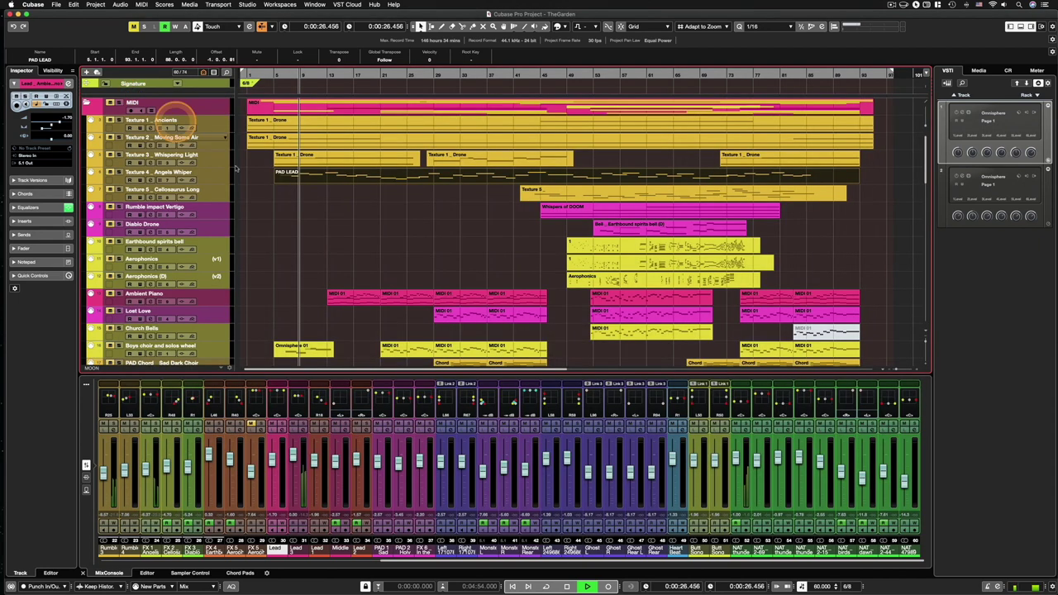
# Examine the notes of the Omnisphere 01 part on the Boys choir and solos wheel track, closing the editor when done.
pyautogui.scroll(-4, 293, 239)
pyautogui.click(298, 280)
pyautogui.doubleClick(298, 280)
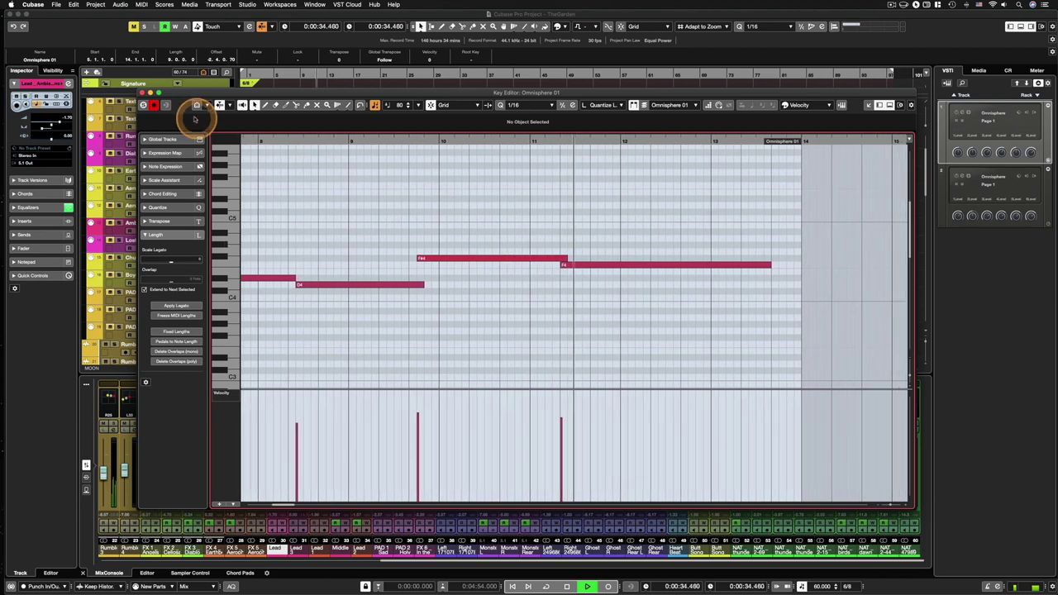
pyautogui.click(143, 94)
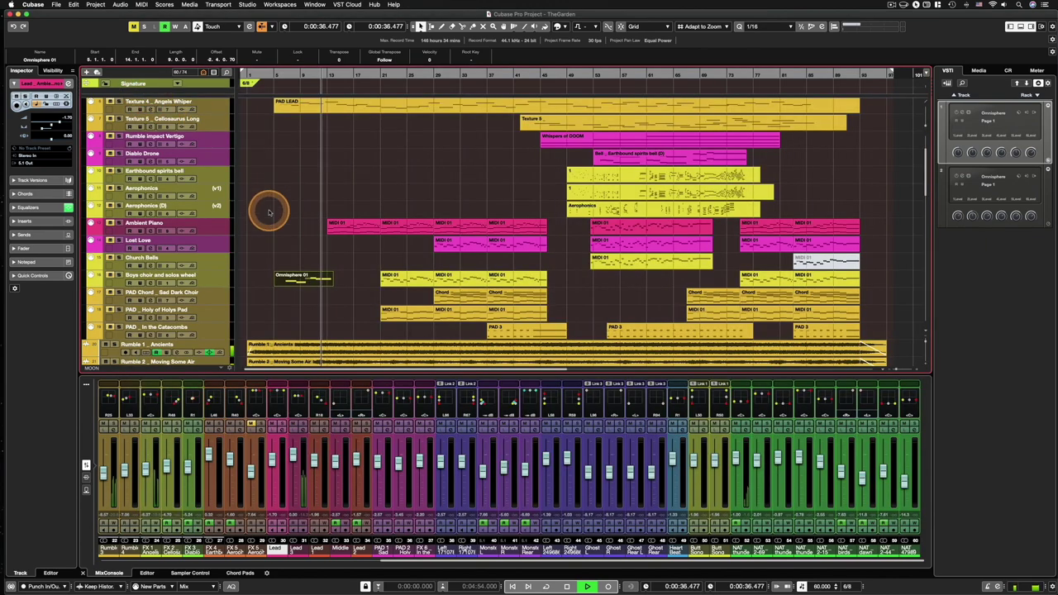
# Look over the audio tracks and examine the notes of the Ambient Piano track's first MIDI part at bar 13.
pyautogui.scroll(-10, 267, 211)
pyautogui.scroll(5, 269, 212)
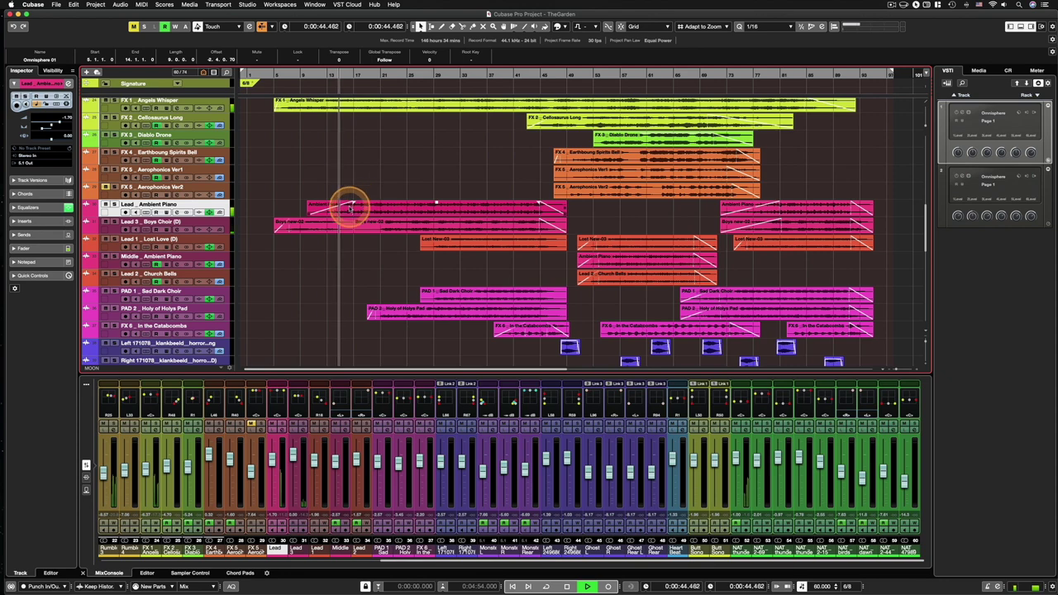
pyautogui.scroll(6, 346, 211)
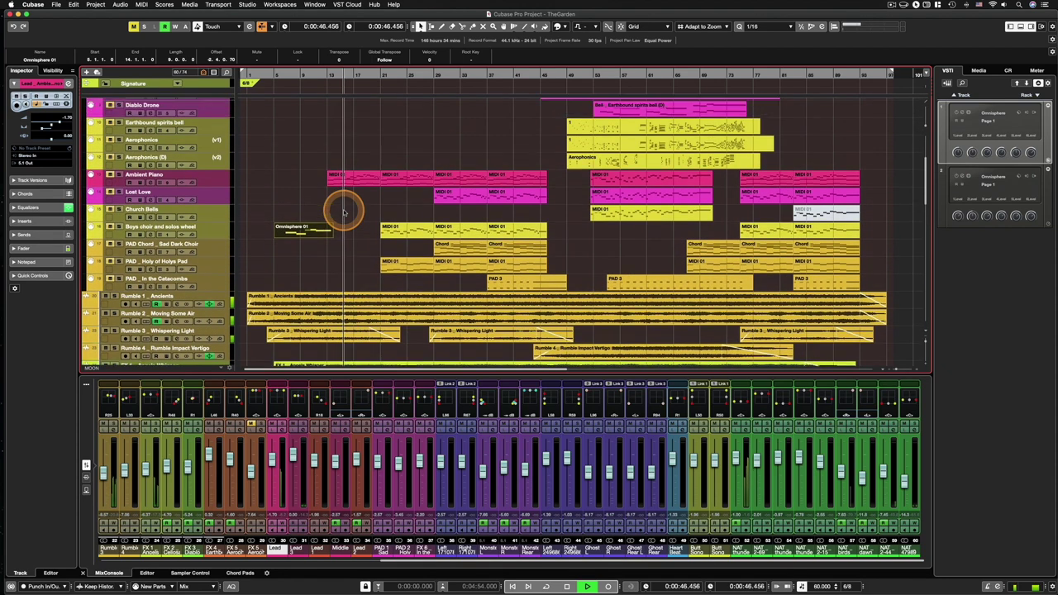
pyautogui.doubleClick(348, 206)
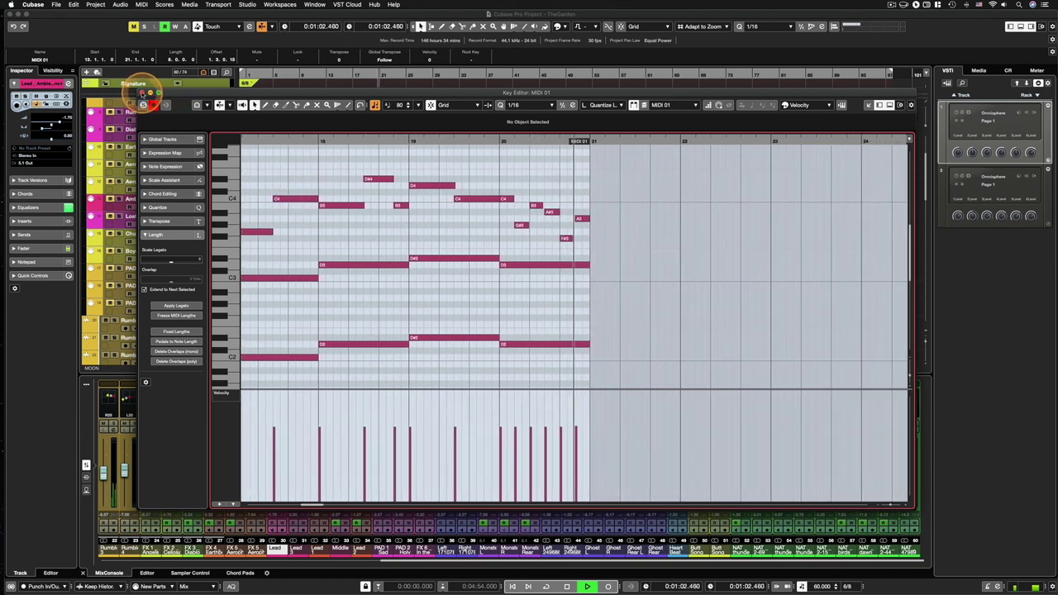
pyautogui.click(142, 92)
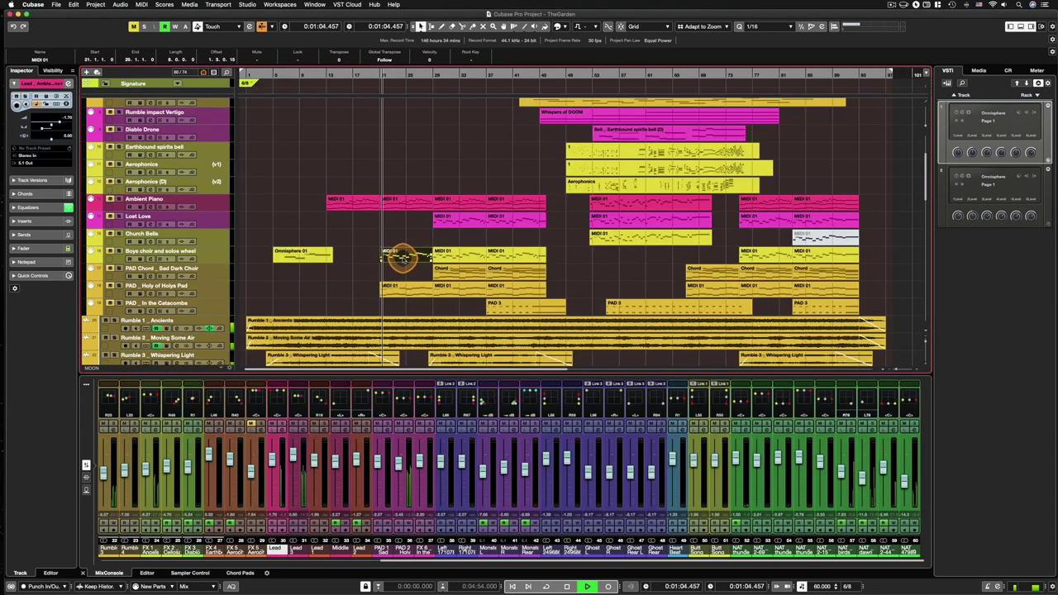
# Examine the notes of the bar 21 MIDI parts on the Boys choir and solos wheel and Holy of Holys Pad tracks.
pyautogui.doubleClick(402, 258)
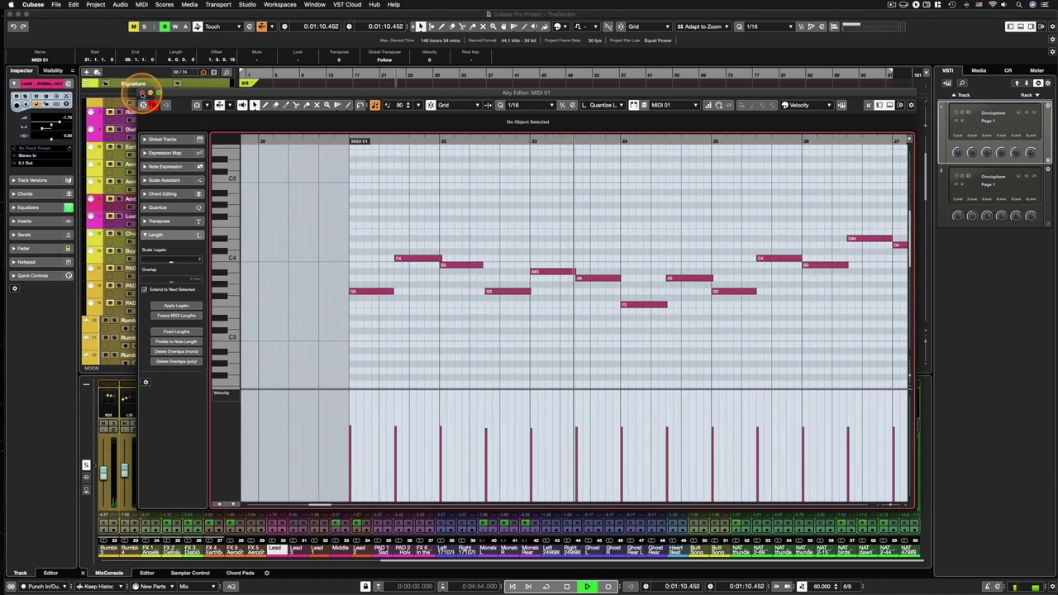
pyautogui.click(142, 93)
pyautogui.doubleClick(396, 294)
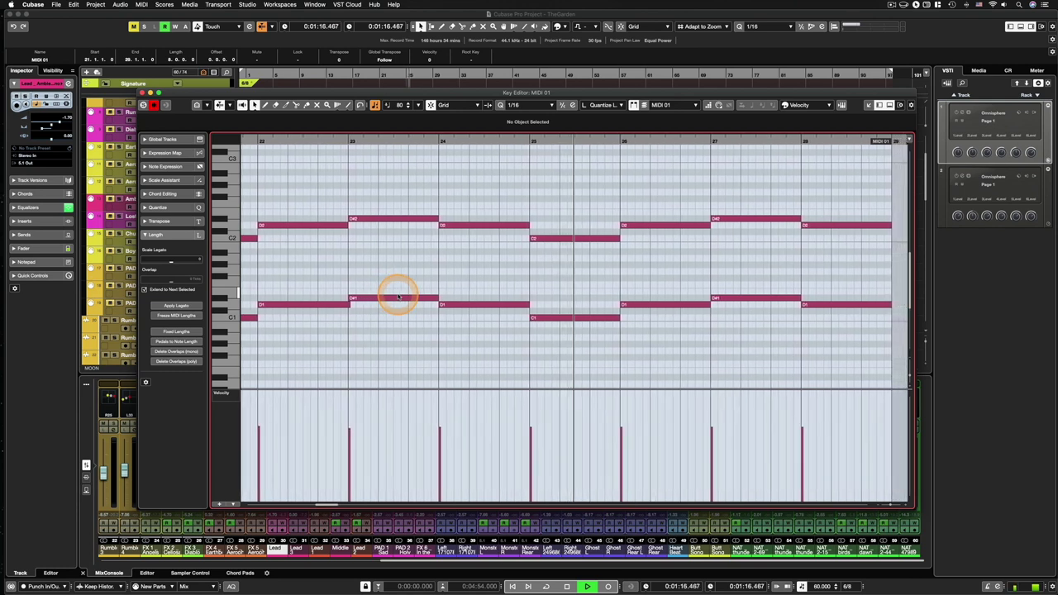
pyautogui.click(142, 93)
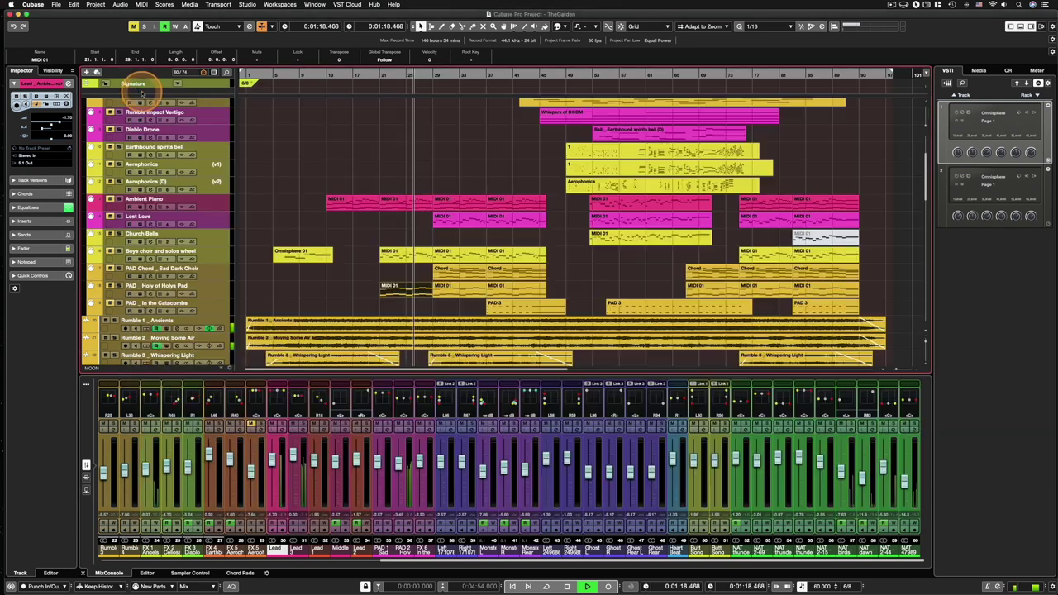
# Examine the closing notes of the bar 21 Boys choir part and the first Chord part on the Sad Dark Choir track.
pyautogui.click(438, 220)
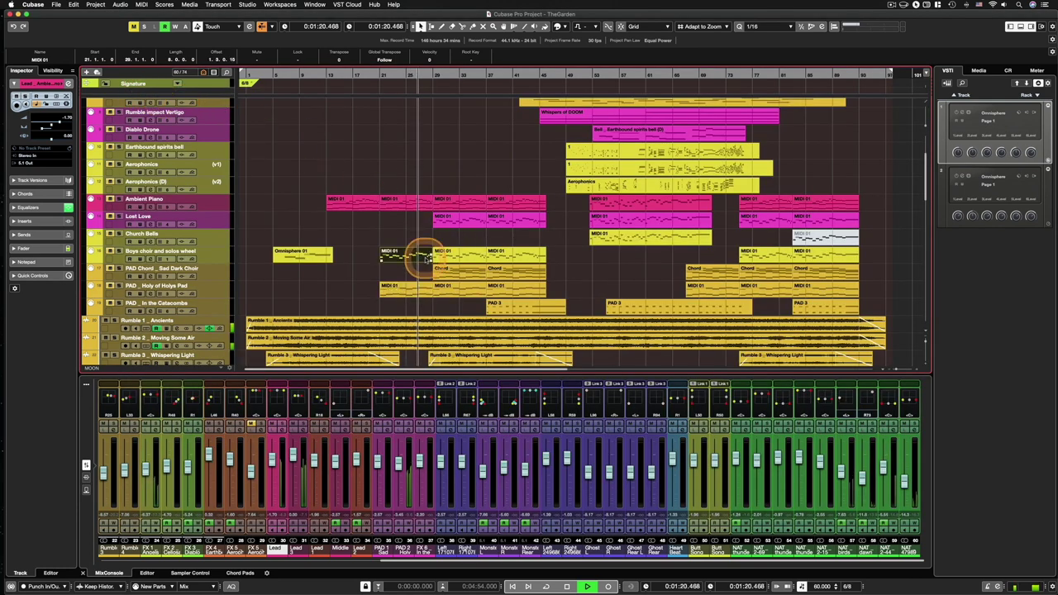
pyautogui.doubleClick(427, 258)
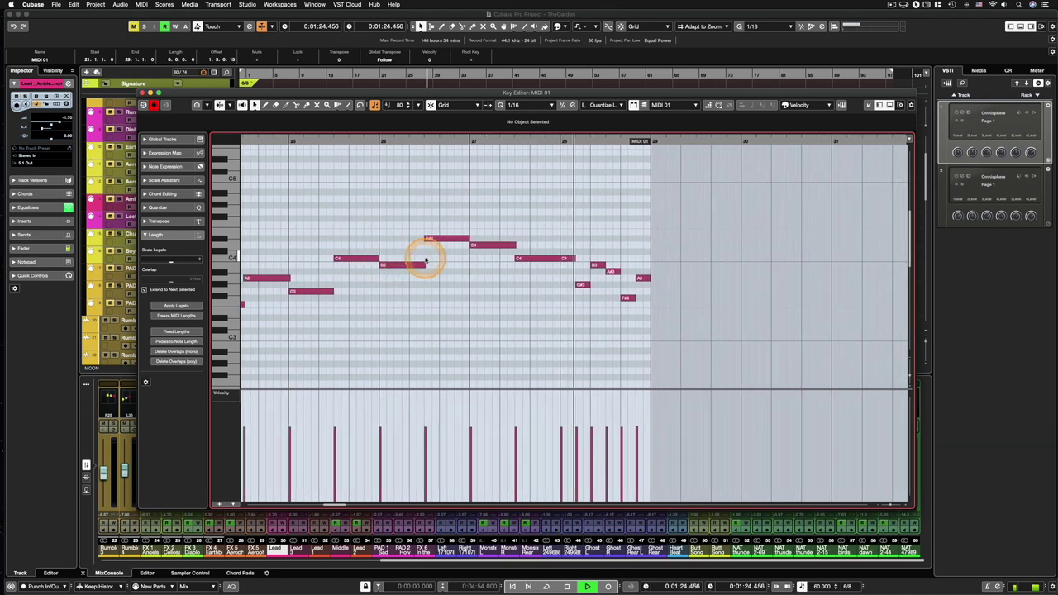
pyautogui.click(142, 93)
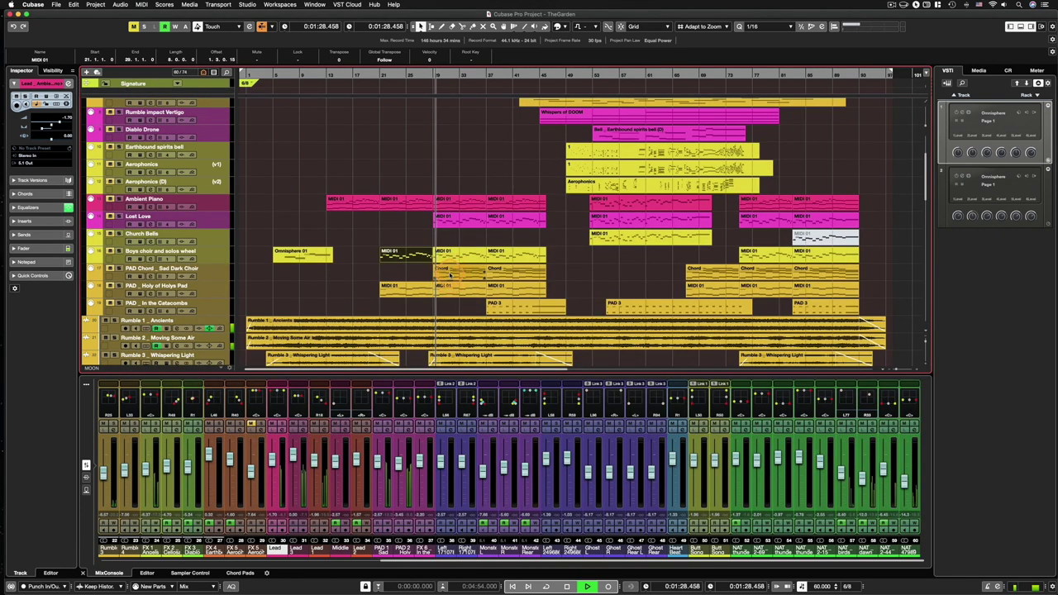
pyautogui.doubleClick(450, 275)
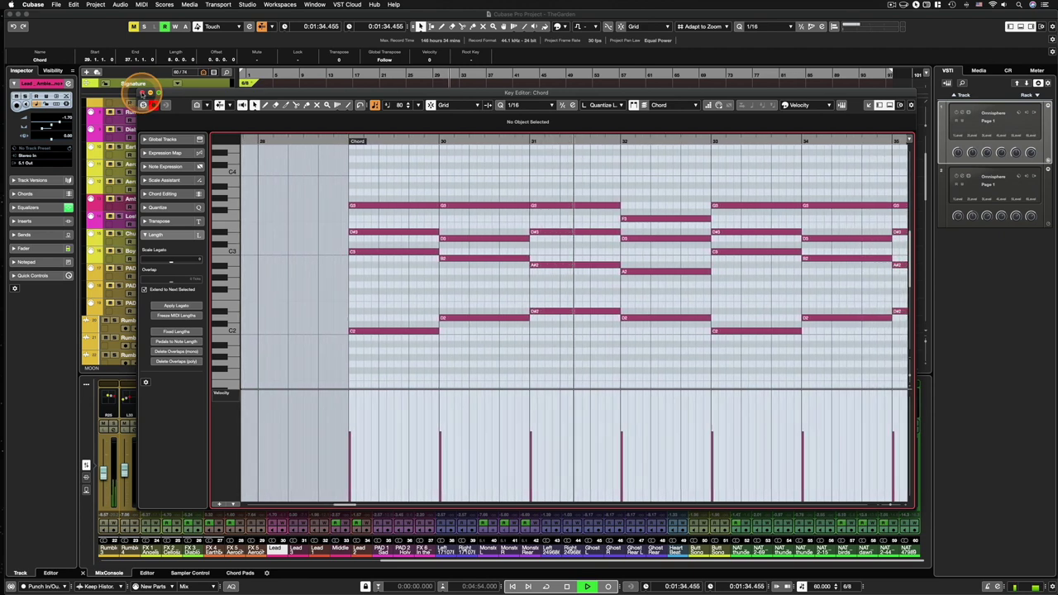
pyautogui.click(143, 101)
# Examine the notes of the Lost Love track's first MIDI part at bar 29 and close its editor.
pyautogui.click(442, 217)
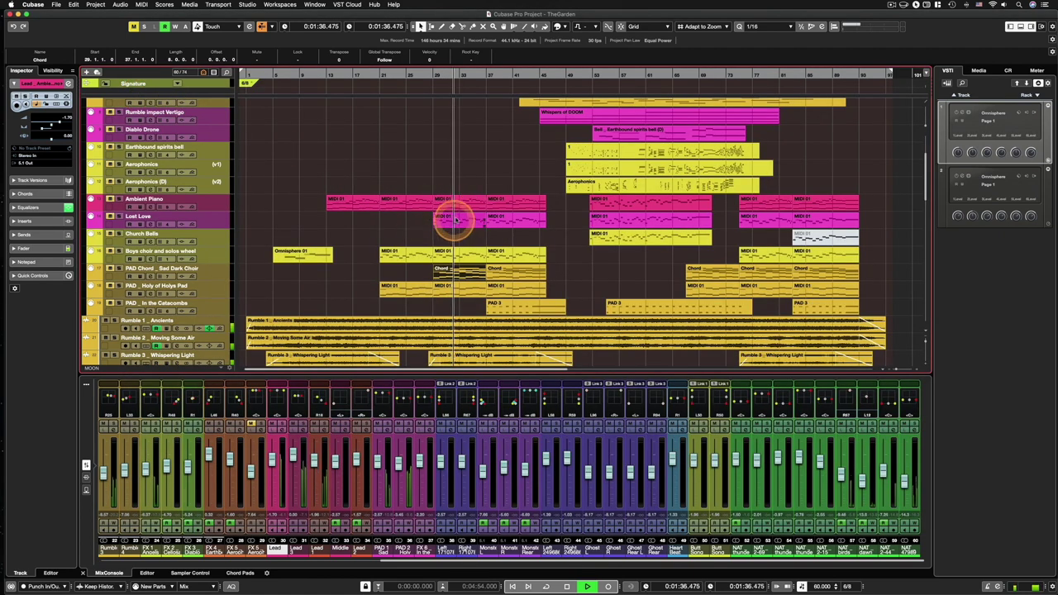
pyautogui.doubleClick(456, 218)
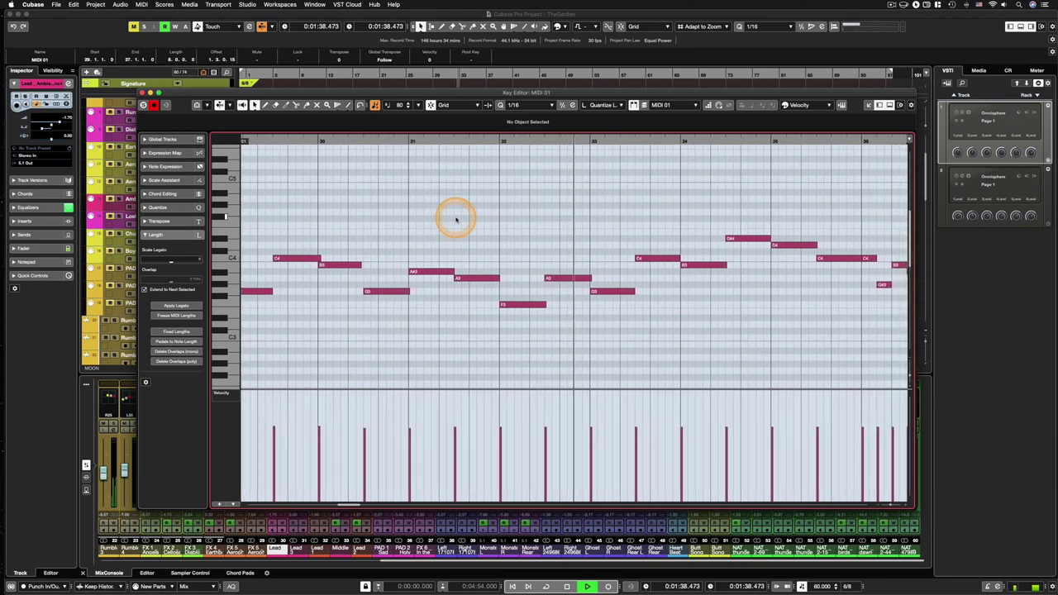
pyautogui.click(145, 91)
# Open both Omnisphere rack instruments to view the patches loaded in their multi mixers, and close both windows.
pyautogui.scroll(-1, 612, 276)
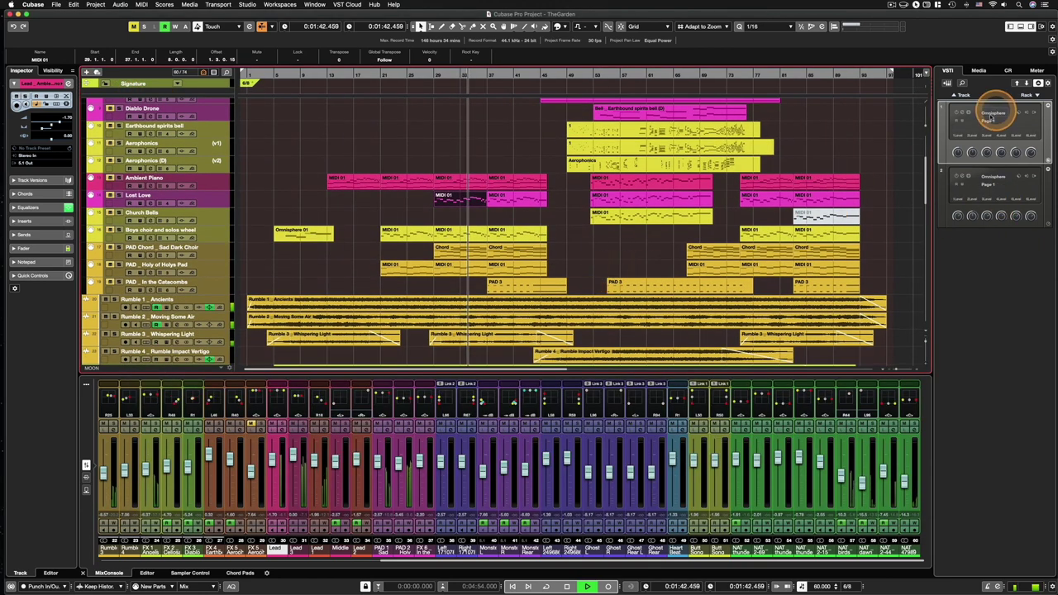
pyautogui.click(963, 113)
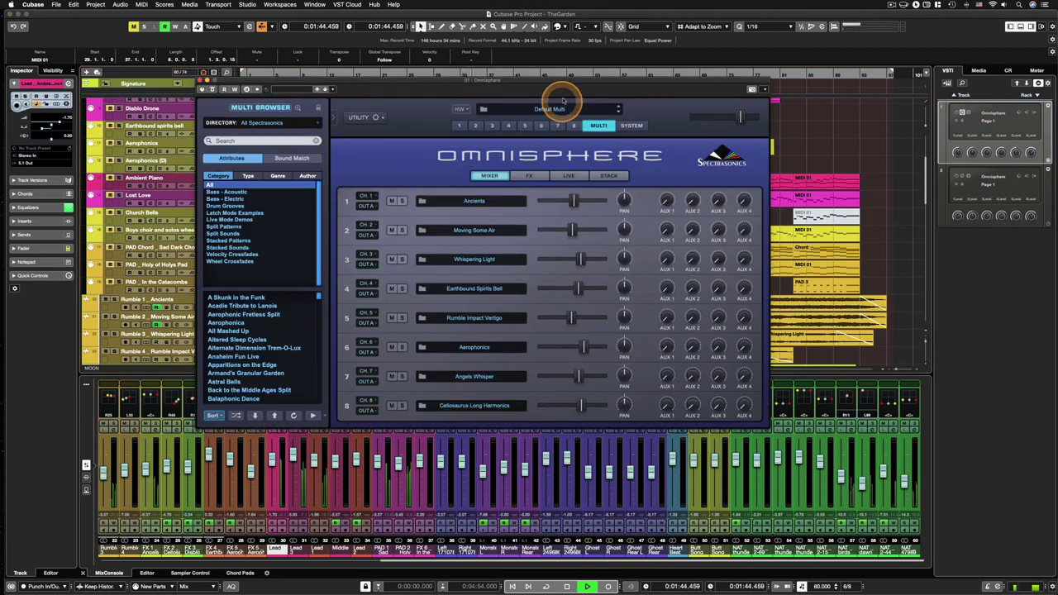
pyautogui.moveTo(559, 88); pyautogui.dragTo(493, 75)
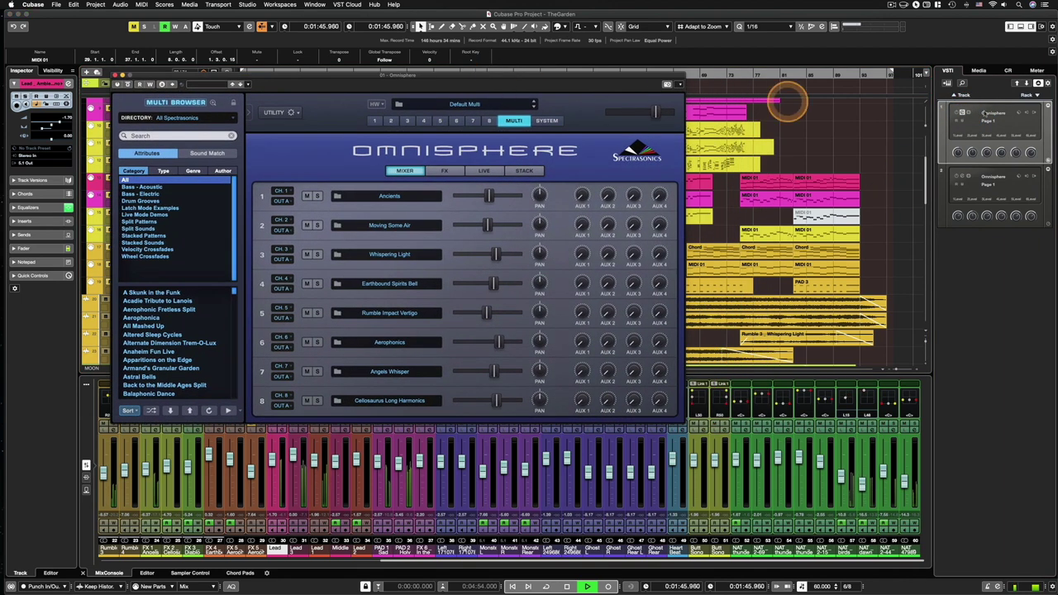
pyautogui.click(963, 177)
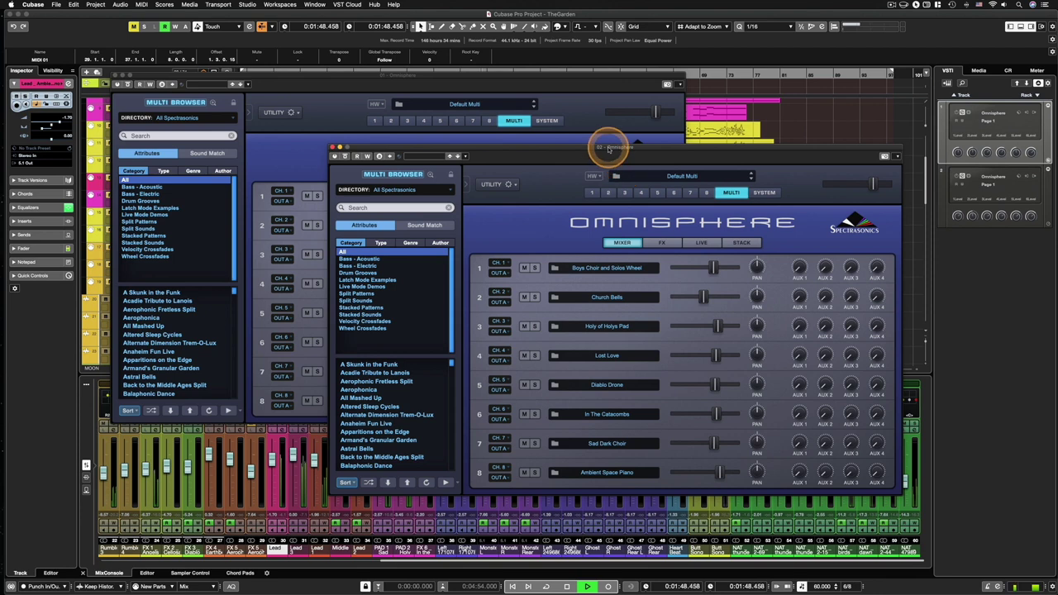
pyautogui.moveTo(609, 147); pyautogui.dragTo(587, 144)
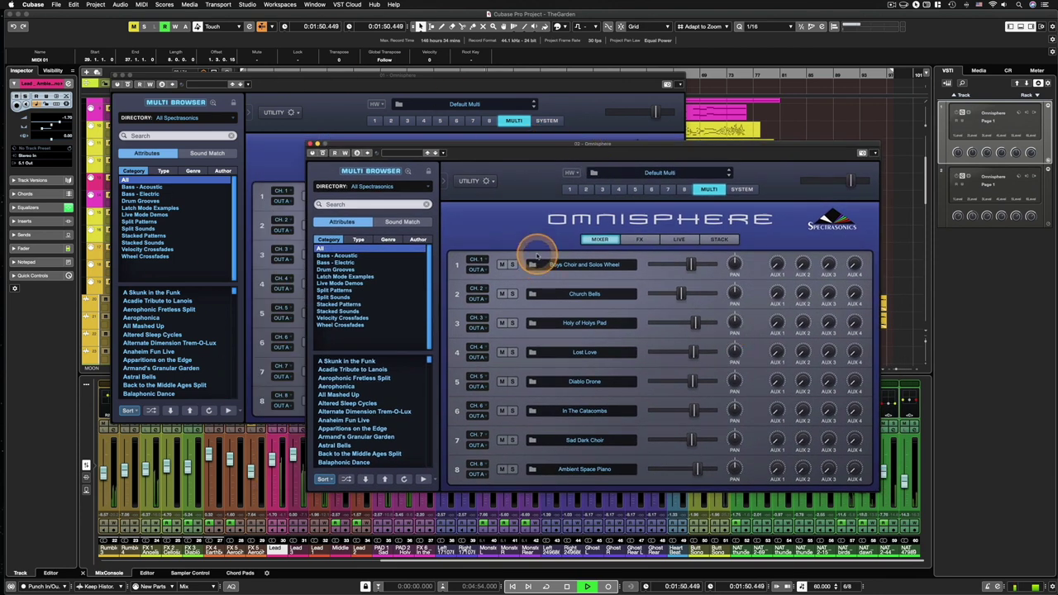
pyautogui.click(311, 144)
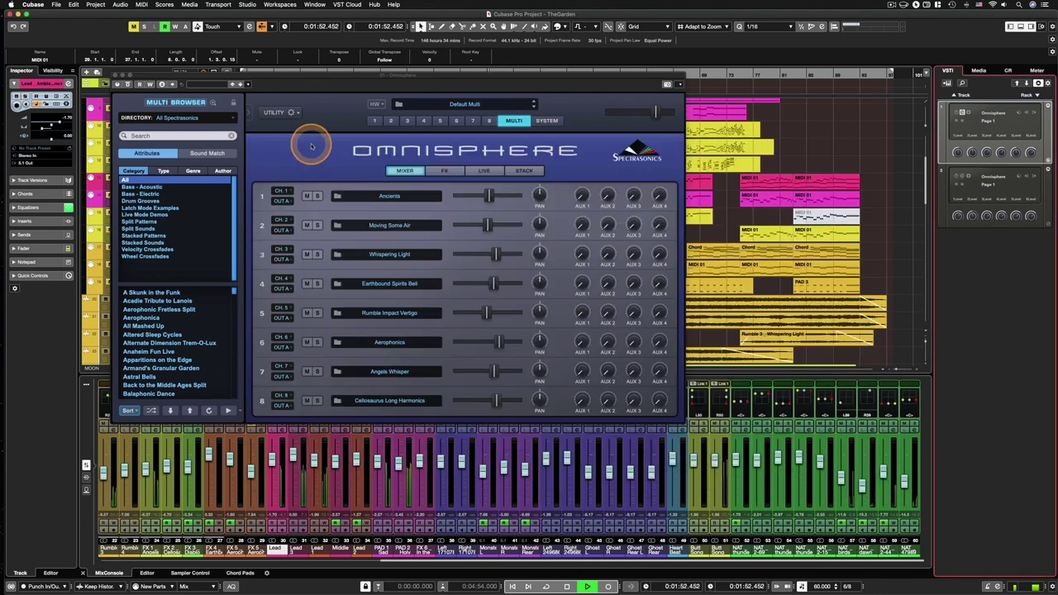
pyautogui.click(115, 73)
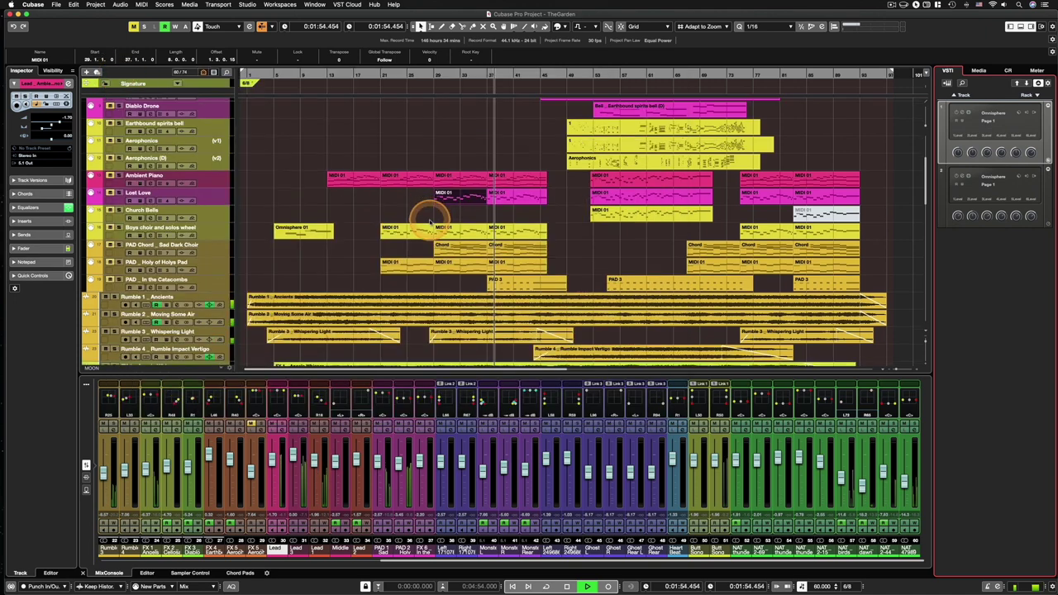
# Look through the audio tracks and examine the notes of the PAD 3 part at bar 37 on the In the Catacombs track.
pyautogui.scroll(-5, 429, 217)
pyautogui.scroll(-10, 429, 222)
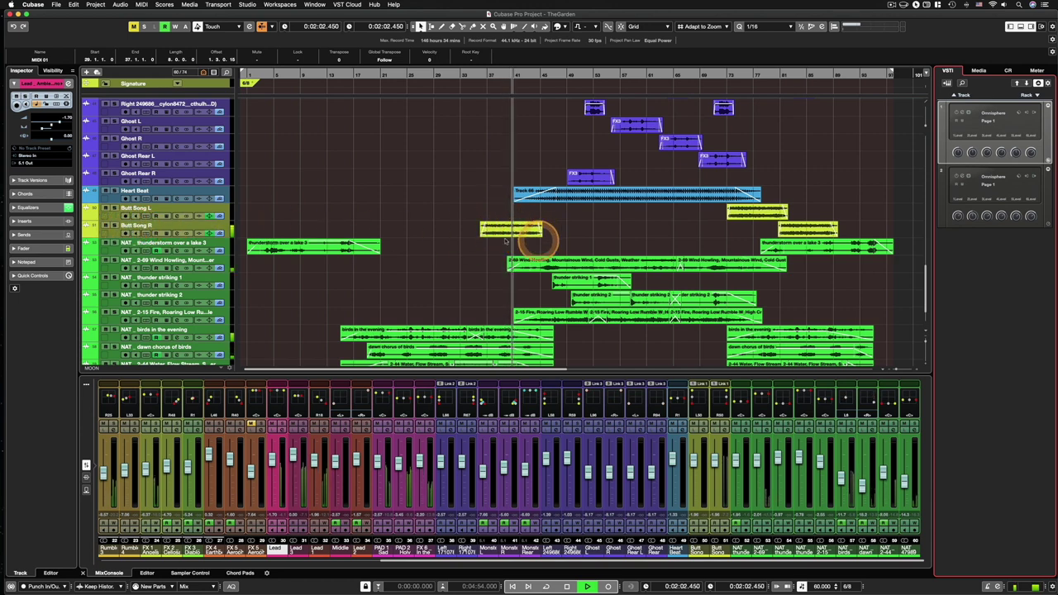
pyautogui.scroll(10, 588, 240)
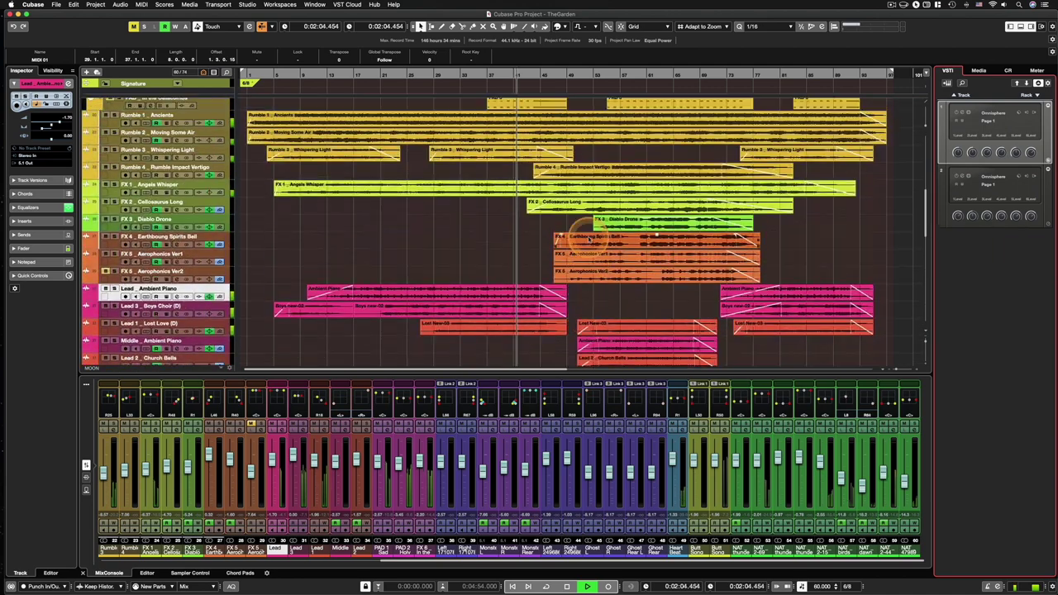
pyautogui.scroll(8, 586, 239)
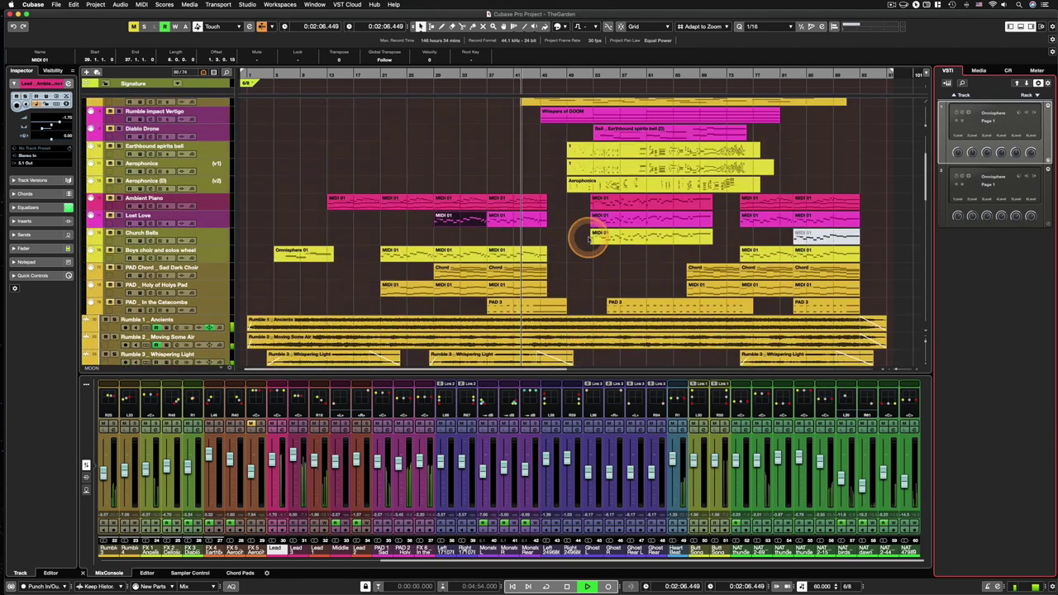
pyautogui.scroll(-5, 530, 276)
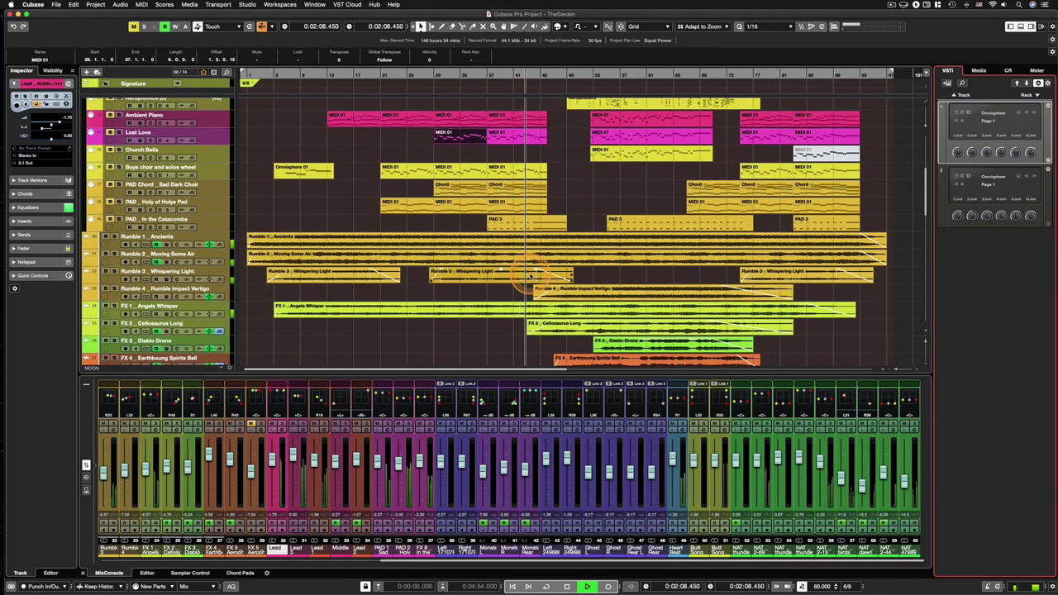
pyautogui.doubleClick(522, 226)
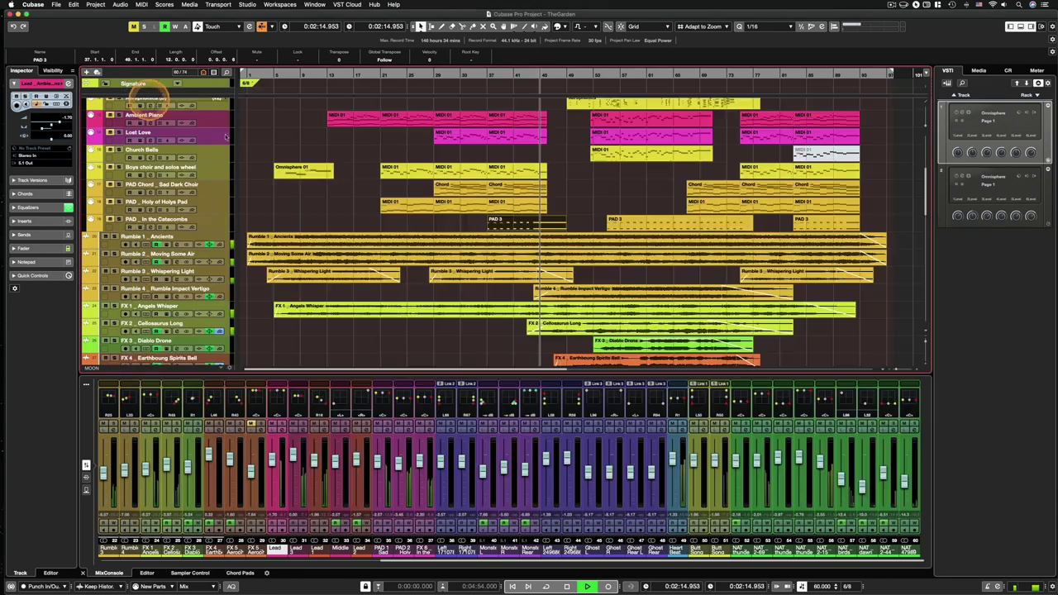
pyautogui.click(143, 94)
# Display the master level meter and look over the arrangement from the NAT sound tracks up to the MIDI tracks.
pyautogui.scroll(-15, 709, 260)
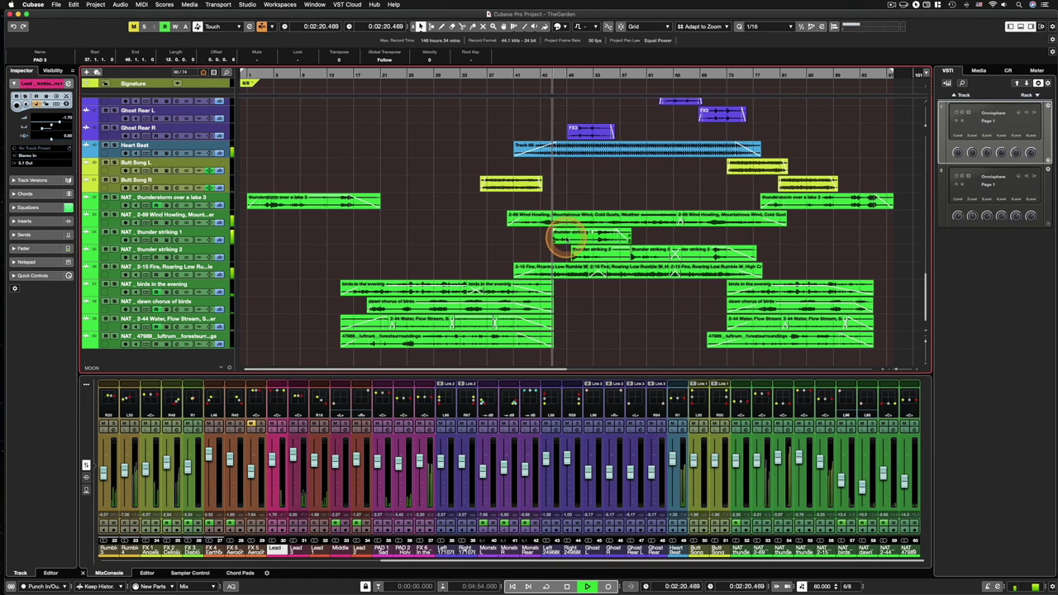
pyautogui.click(1037, 71)
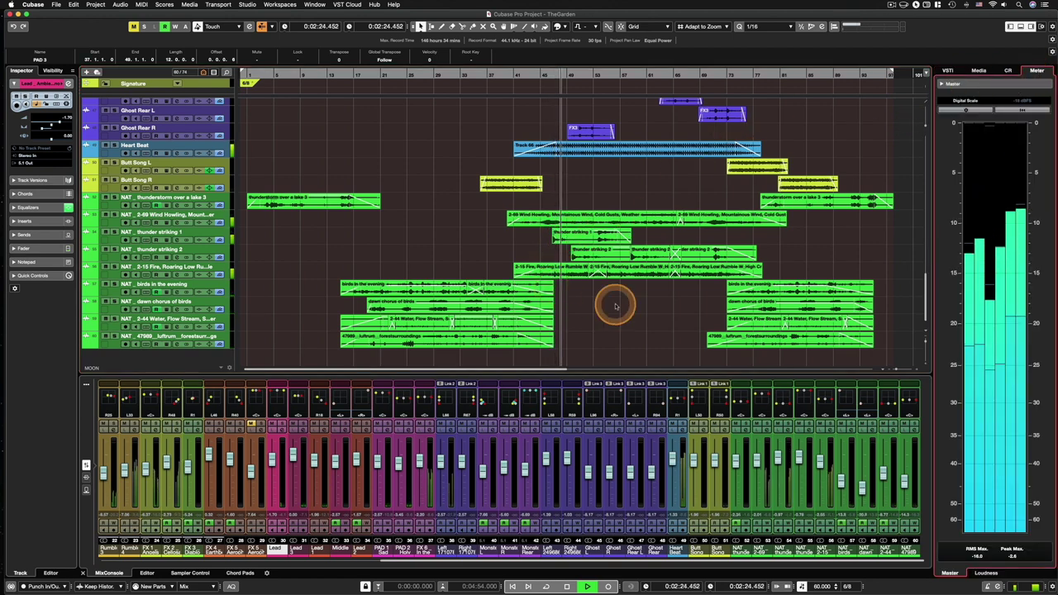
pyautogui.scroll(3, 616, 302)
pyautogui.scroll(4, 616, 301)
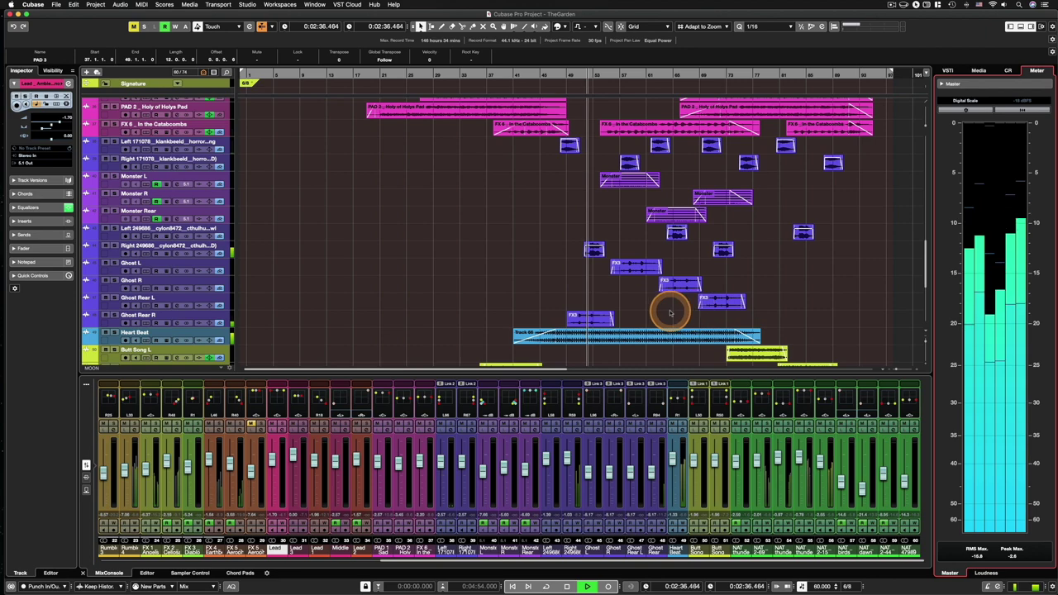
pyautogui.scroll(7, 669, 307)
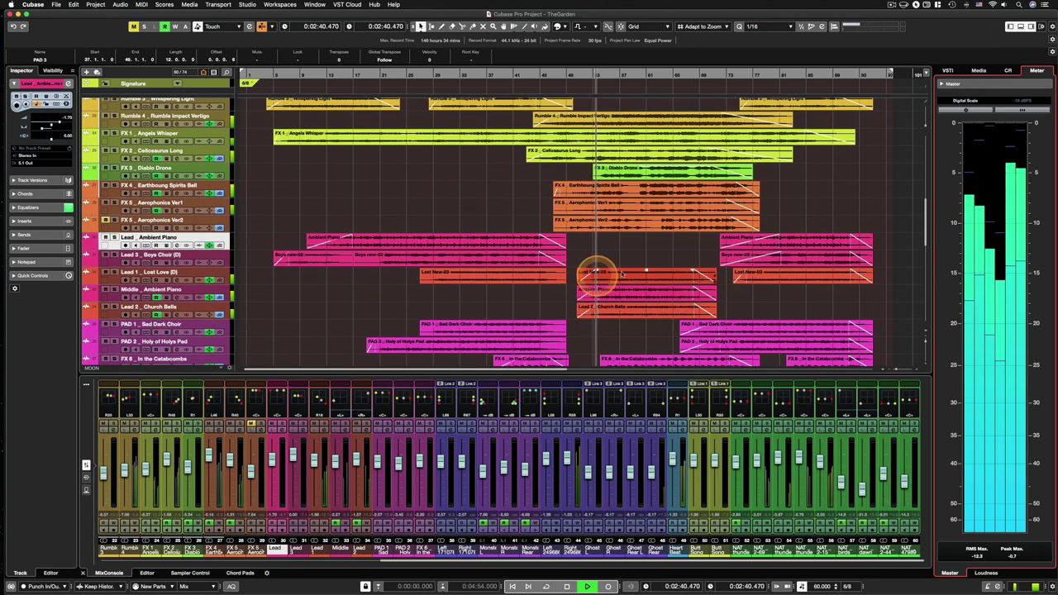
pyautogui.scroll(6, 662, 300)
pyautogui.scroll(6, 662, 298)
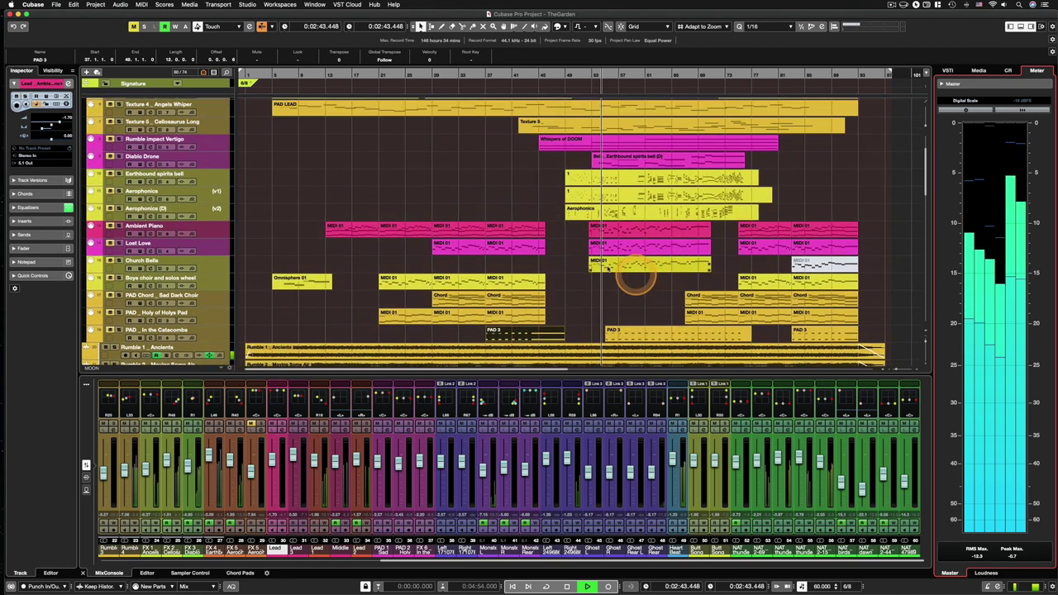
# Examine the notes of the first Church Bells MIDI part, close its editor, and select that part together with the Lost Love part above.
pyautogui.doubleClick(652, 264)
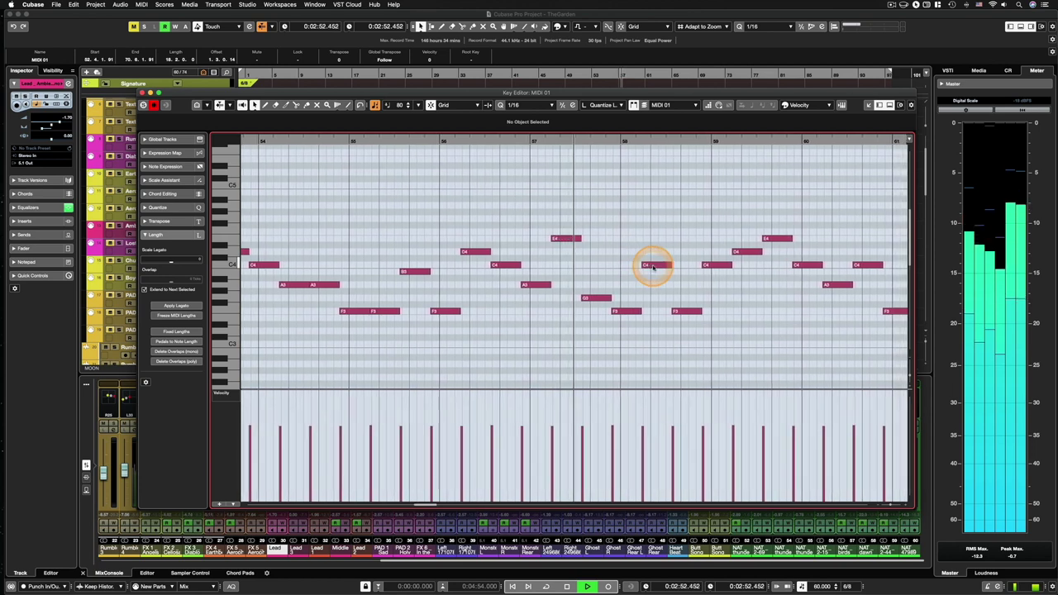
pyautogui.click(143, 93)
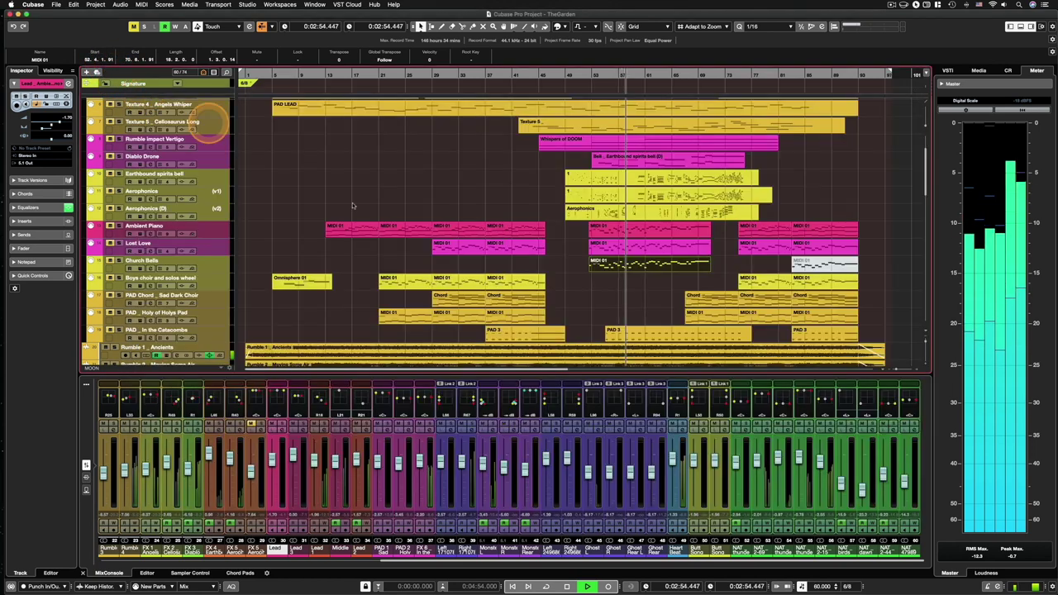
pyautogui.moveTo(665, 285); pyautogui.dragTo(633, 248)
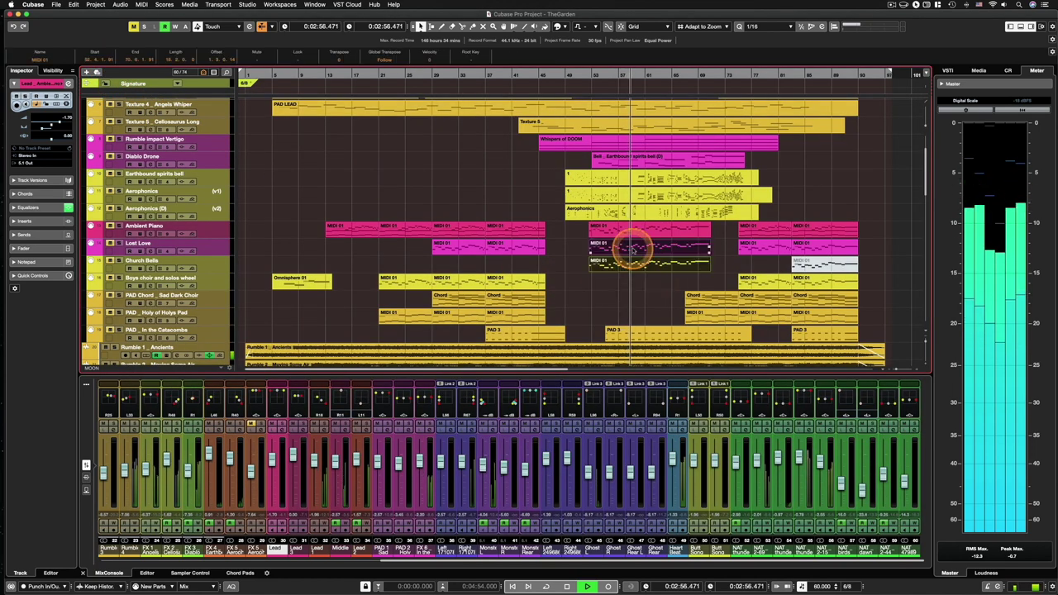
# Examine the high and low notes of the Earthbound spirits bell part at bar 49 and close its editor.
pyautogui.scroll(-2, 633, 281)
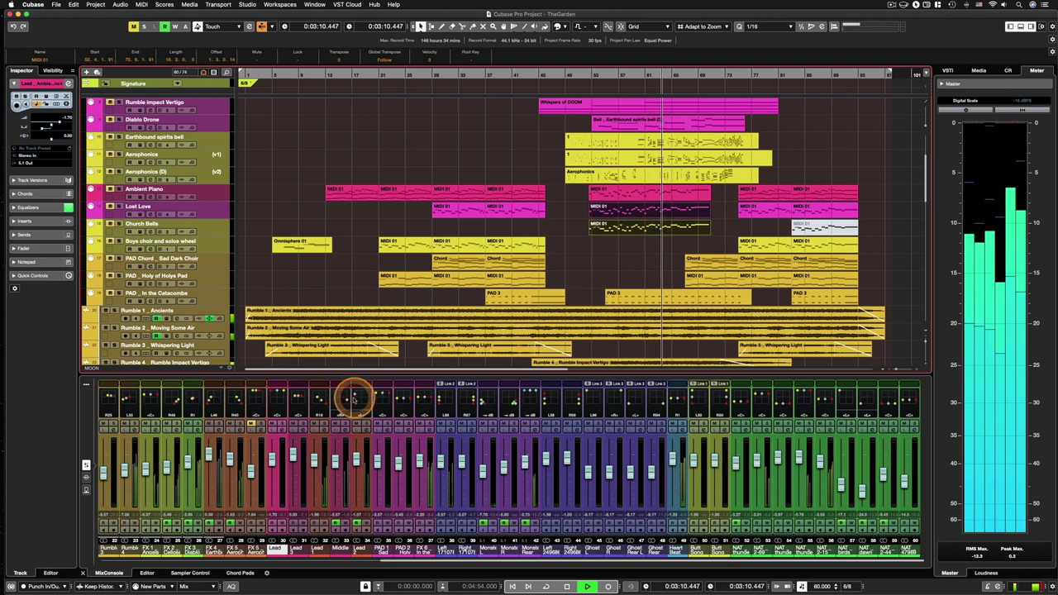
pyautogui.scroll(3, 662, 276)
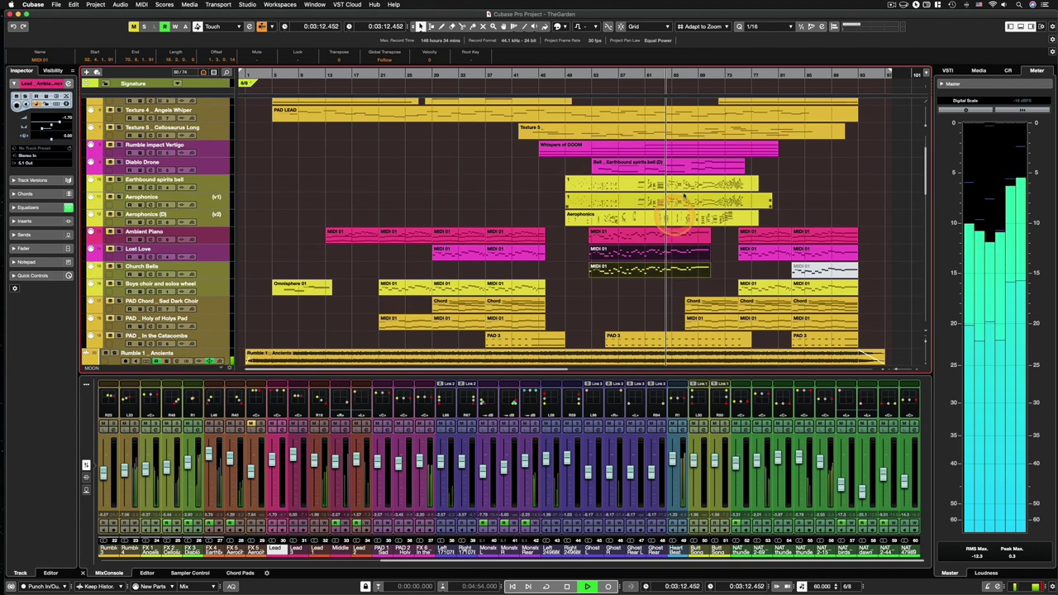
pyautogui.doubleClick(686, 187)
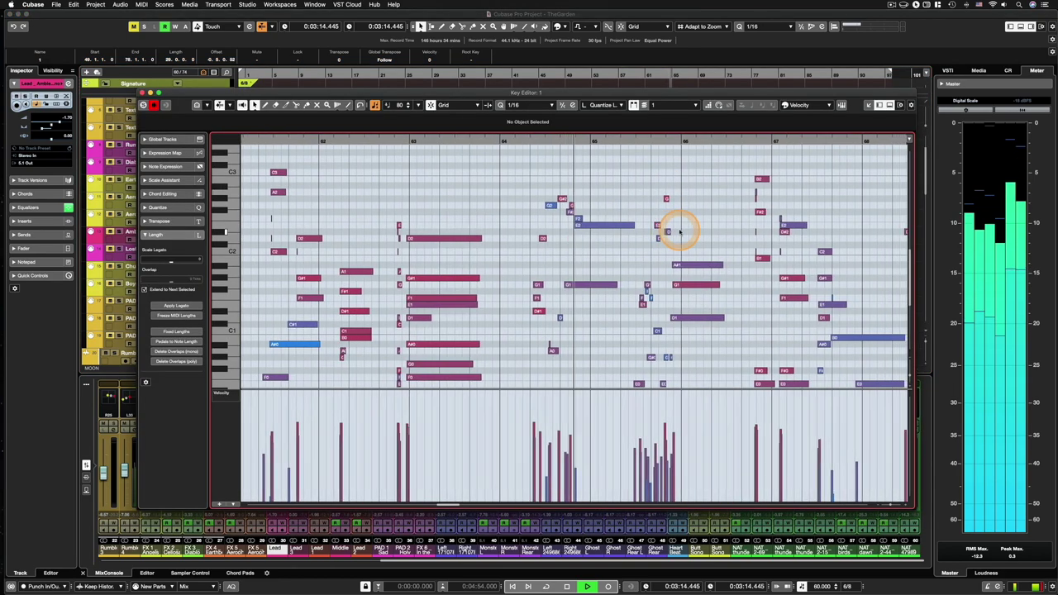
pyautogui.scroll(-3, 679, 243)
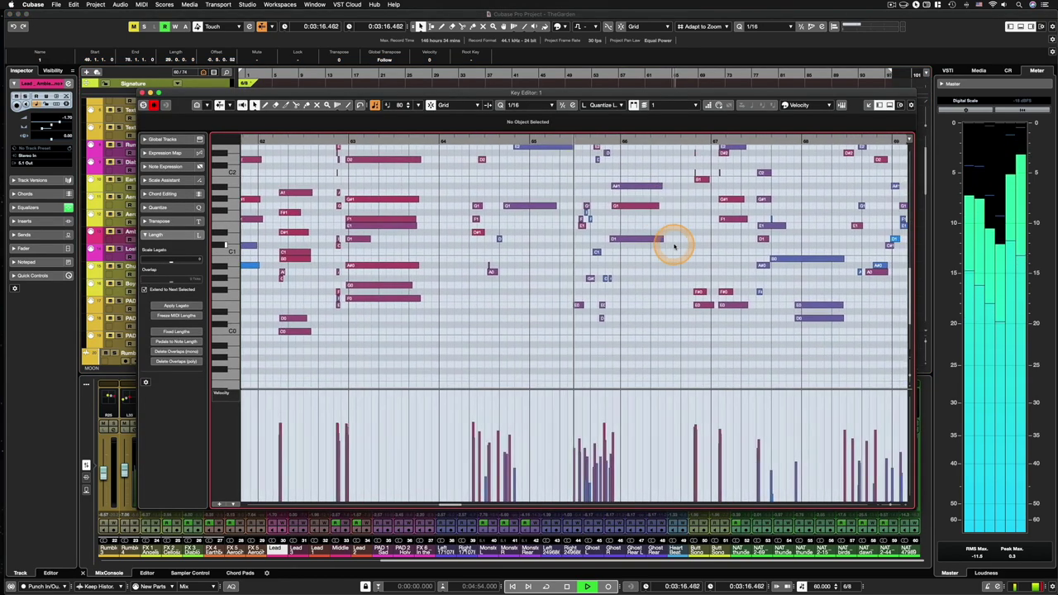
pyautogui.scroll(2, 674, 246)
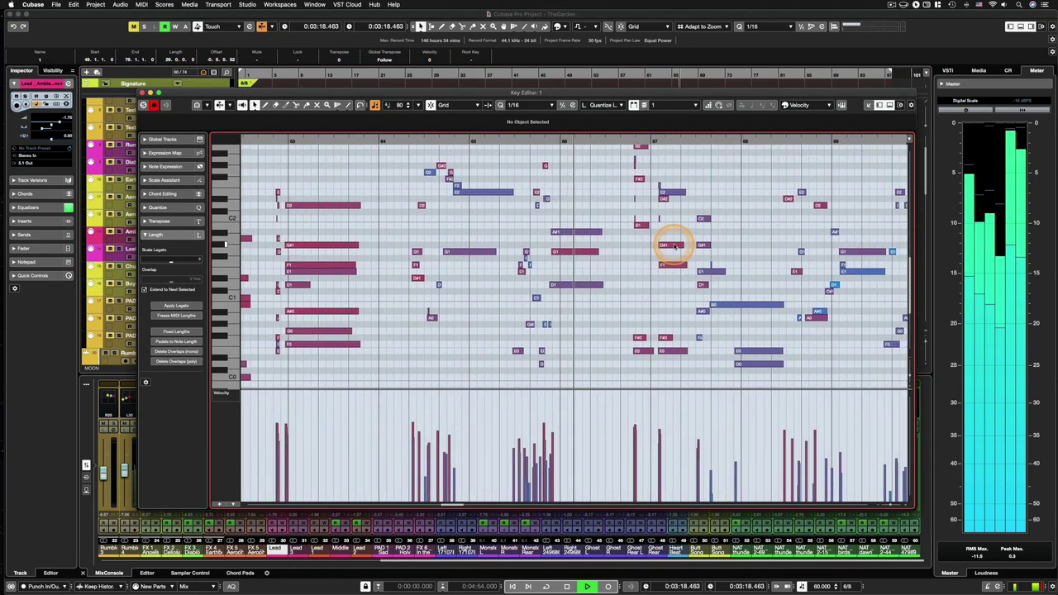
pyautogui.scroll(2, 674, 246)
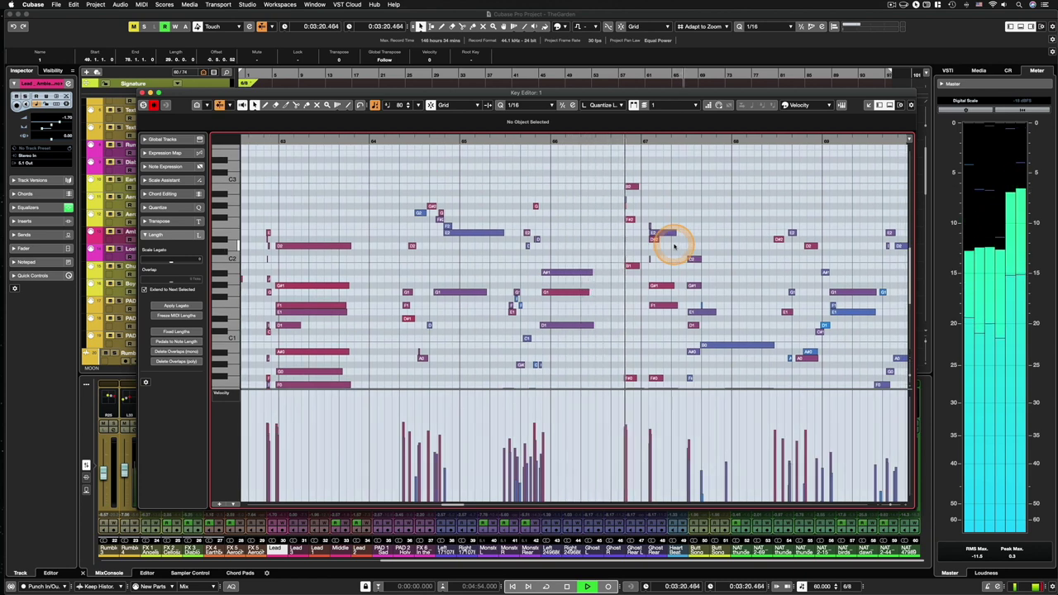
pyautogui.click(143, 93)
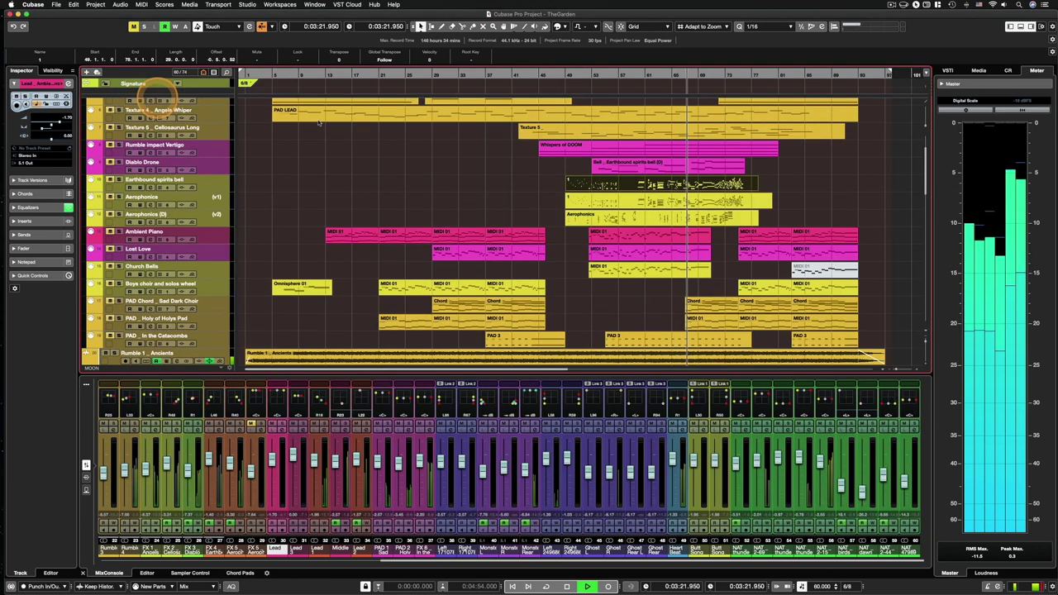
# Examine the notes of the Aerophonics v2 and v1 parts at bar 49, looking over the audio tracks in between, and close each editor.
pyautogui.doubleClick(693, 207)
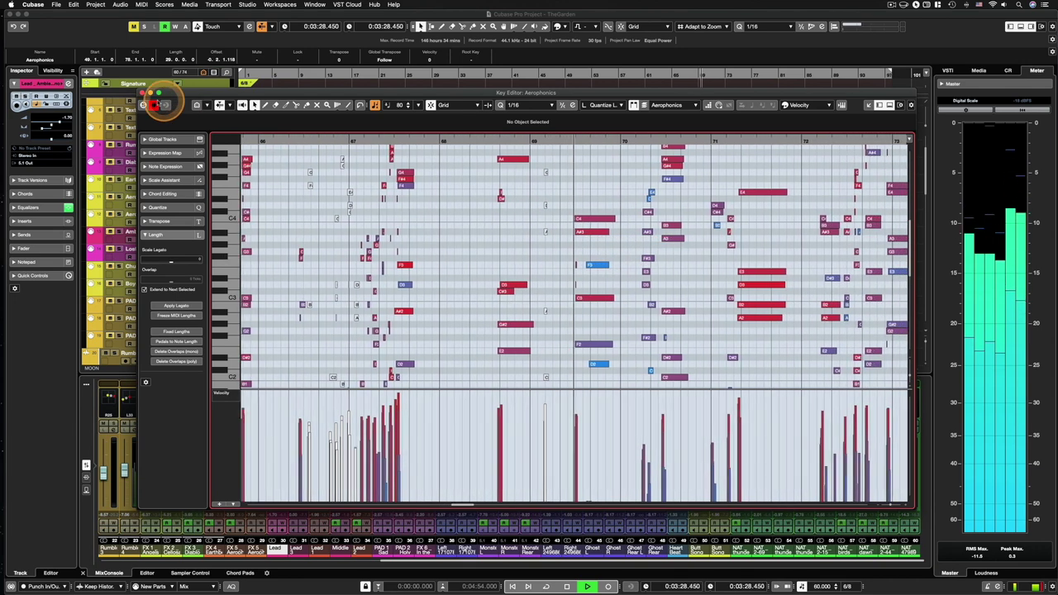
pyautogui.click(144, 94)
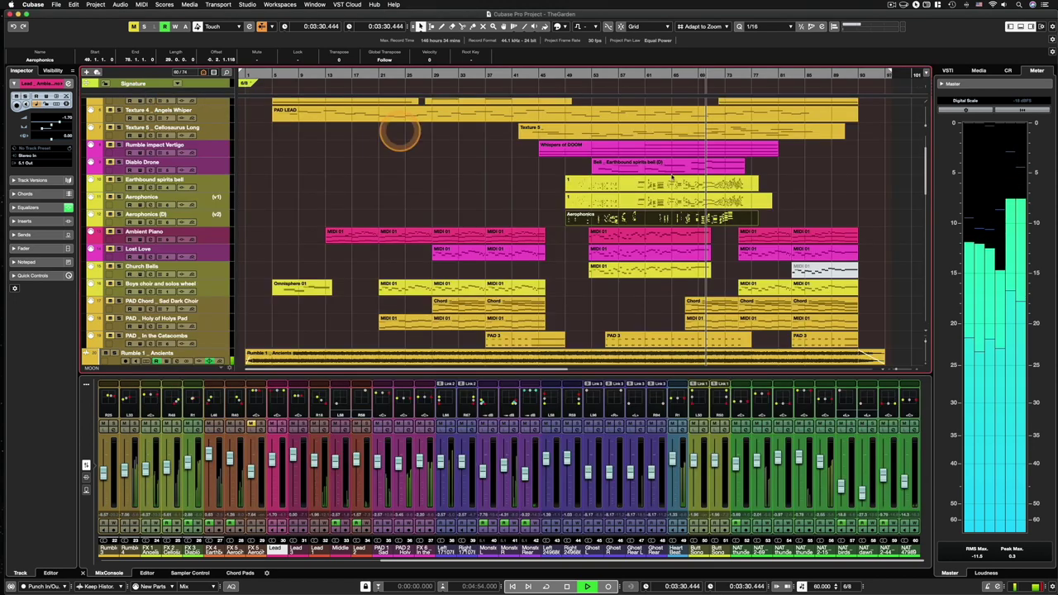
pyautogui.scroll(-3, 808, 190)
pyautogui.scroll(-5, 809, 190)
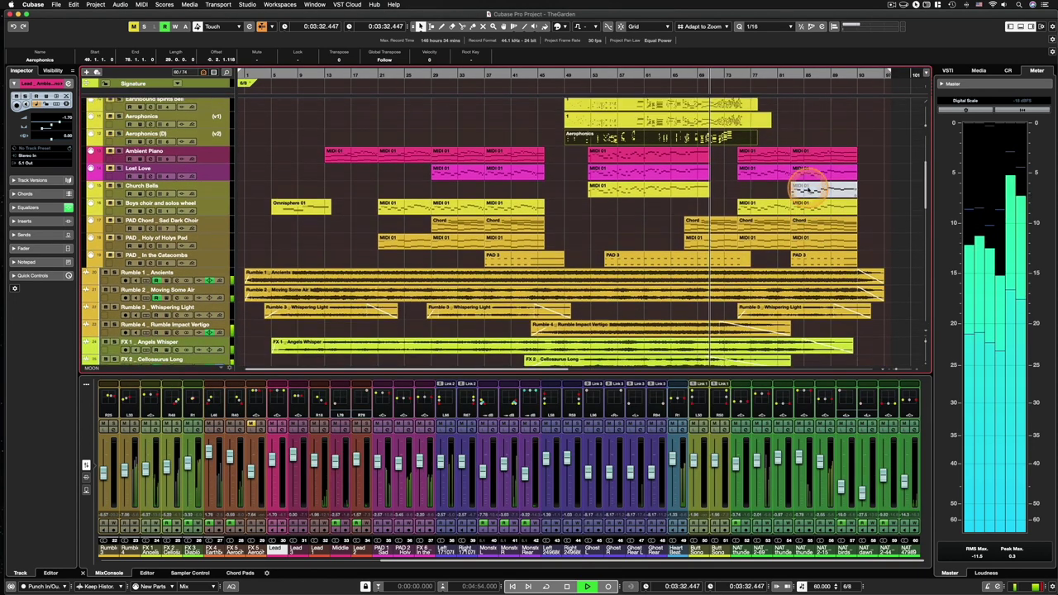
pyautogui.scroll(-5, 686, 243)
pyautogui.scroll(-1, 725, 230)
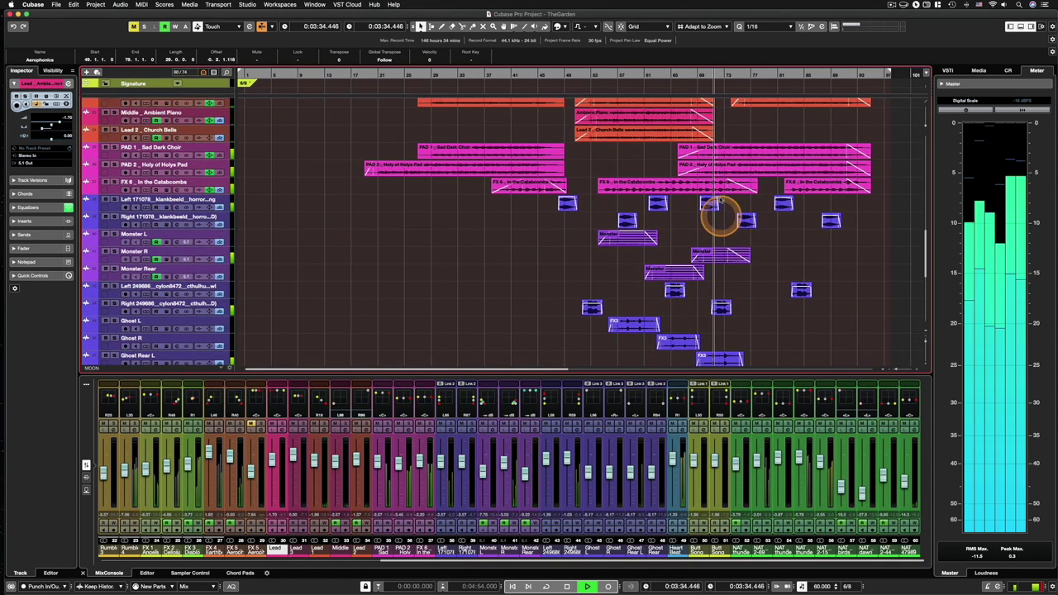
pyautogui.scroll(8, 741, 181)
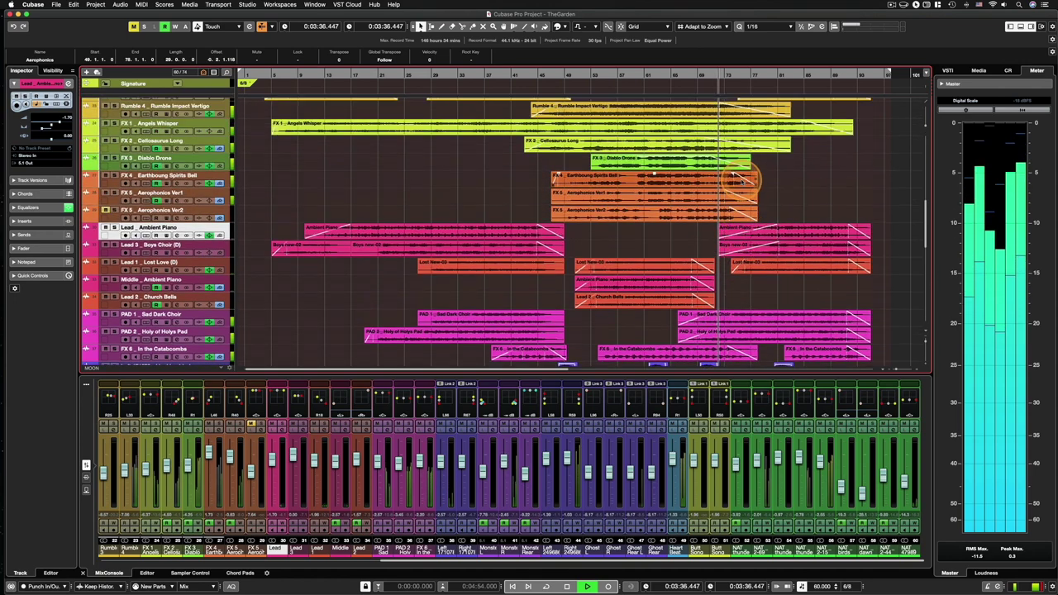
pyautogui.scroll(5, 680, 177)
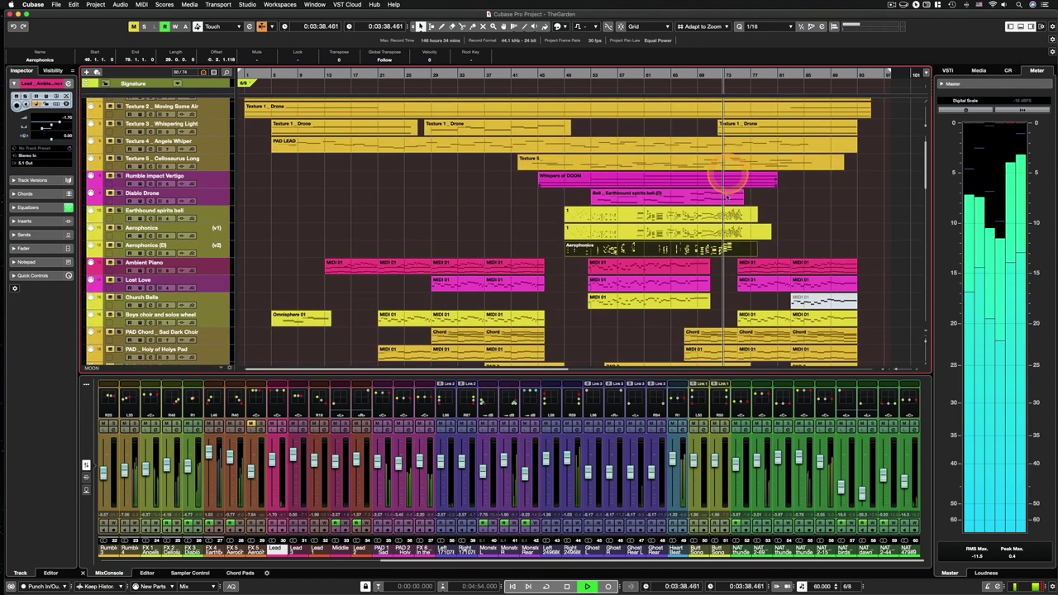
pyautogui.doubleClick(736, 234)
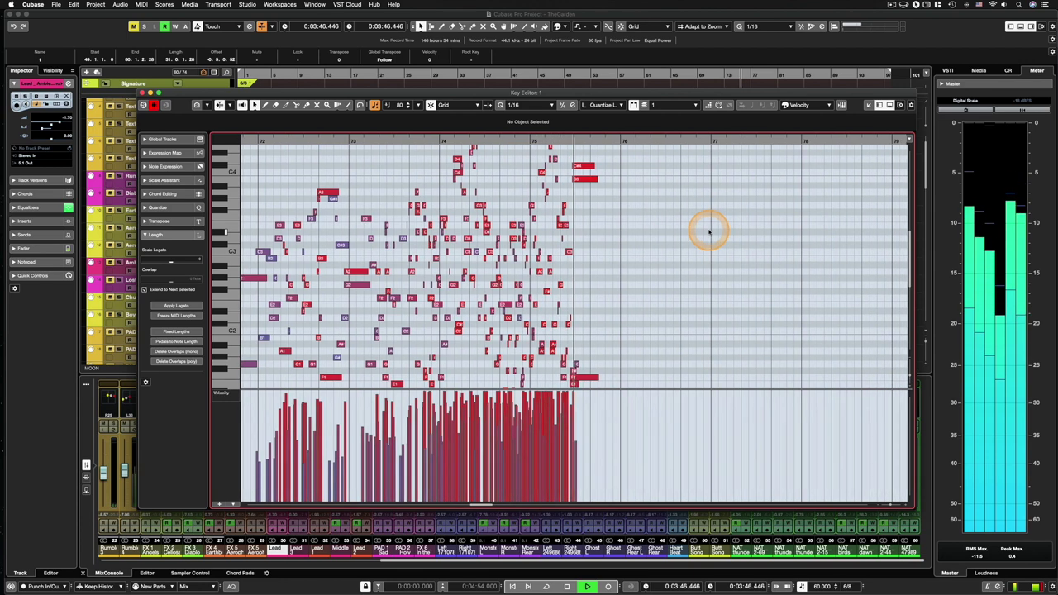
pyautogui.click(142, 92)
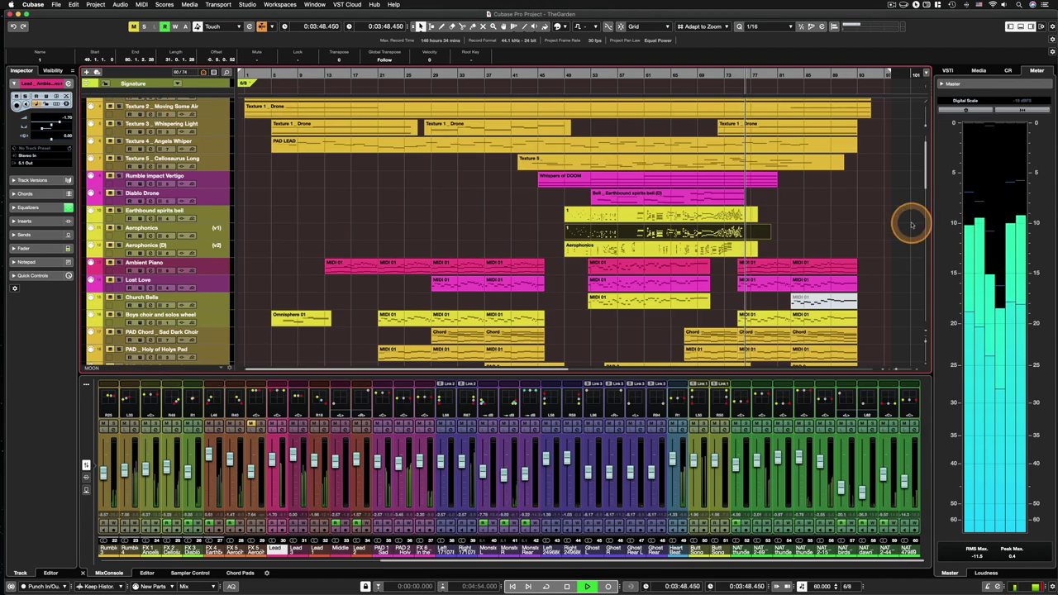
# Look over the audio tracks from the Rumble and FX tracks through Monster and Ghost down to the NAT nature sounds.
pyautogui.scroll(-15, 912, 225)
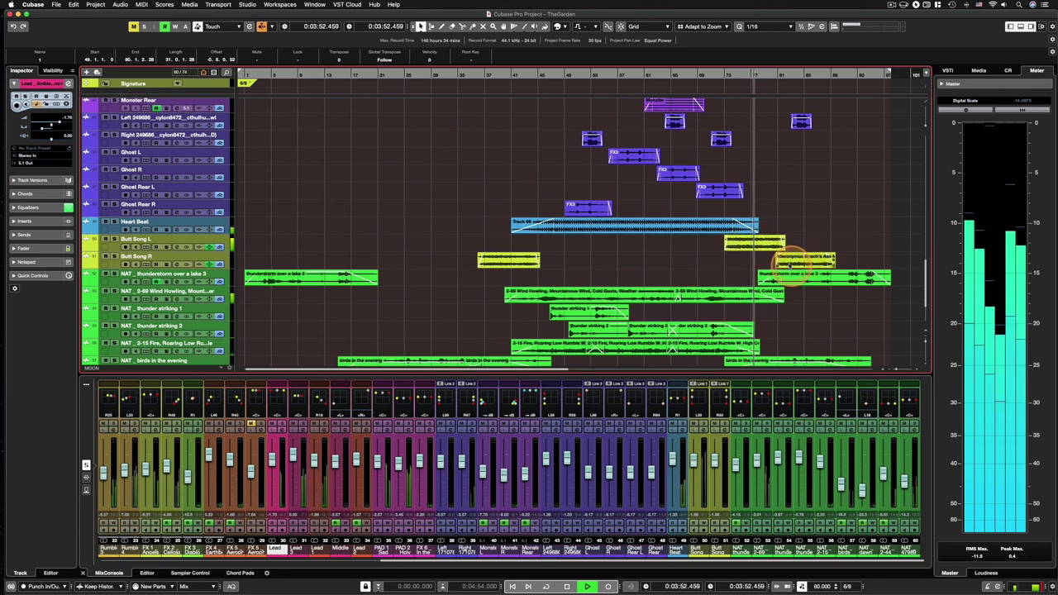
pyautogui.scroll(10, 870, 264)
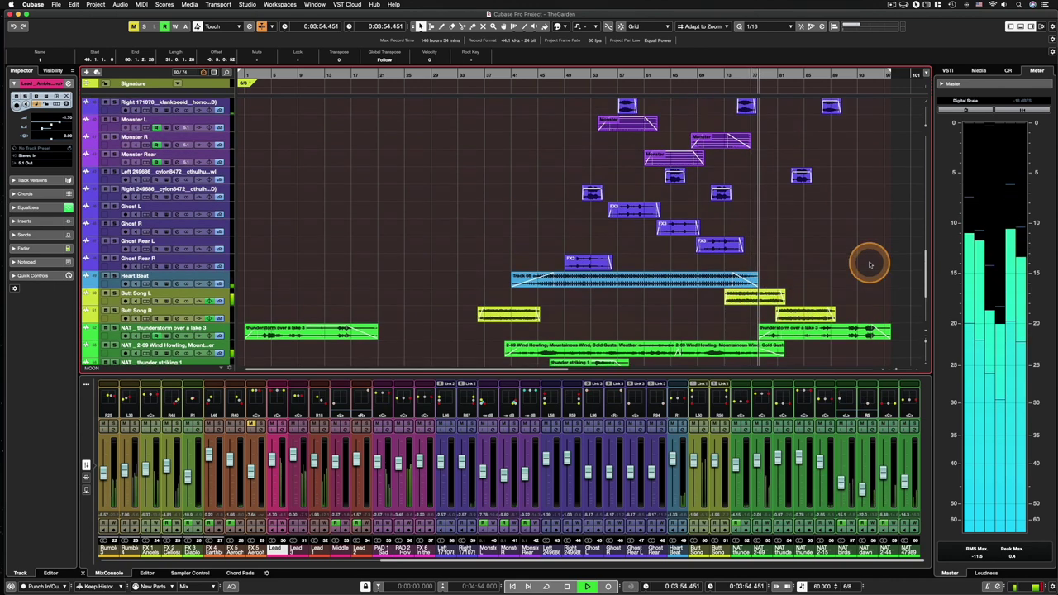
pyautogui.scroll(-10, 793, 241)
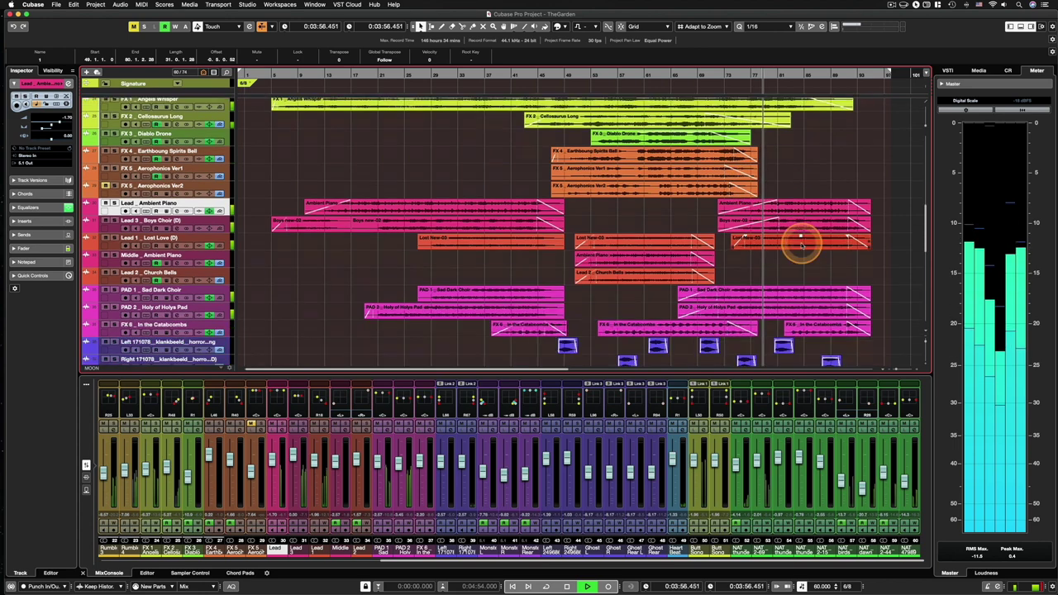
pyautogui.scroll(10, 801, 245)
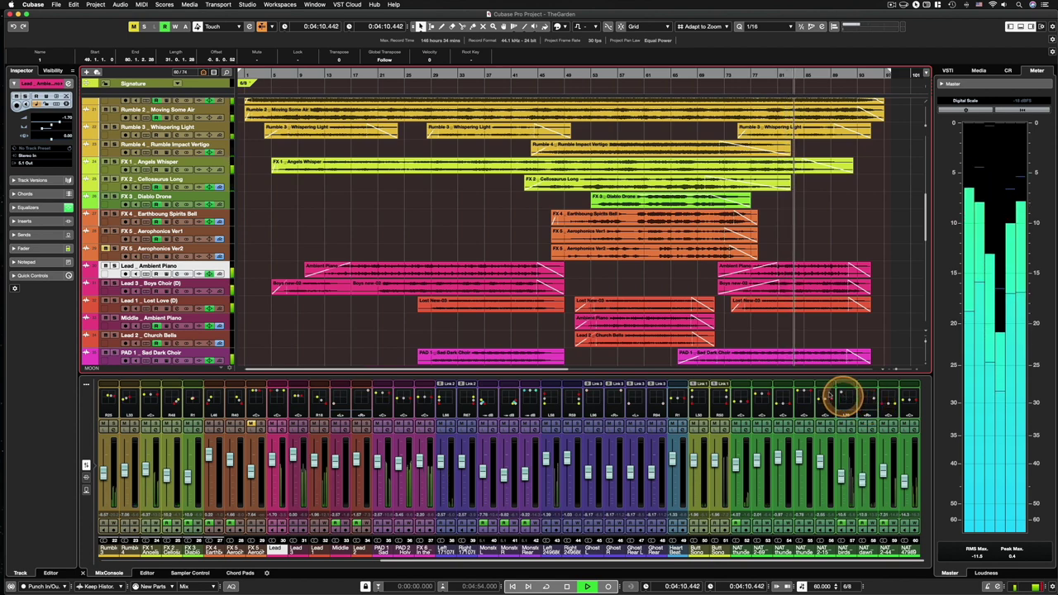
pyautogui.scroll(-10, 276, 296)
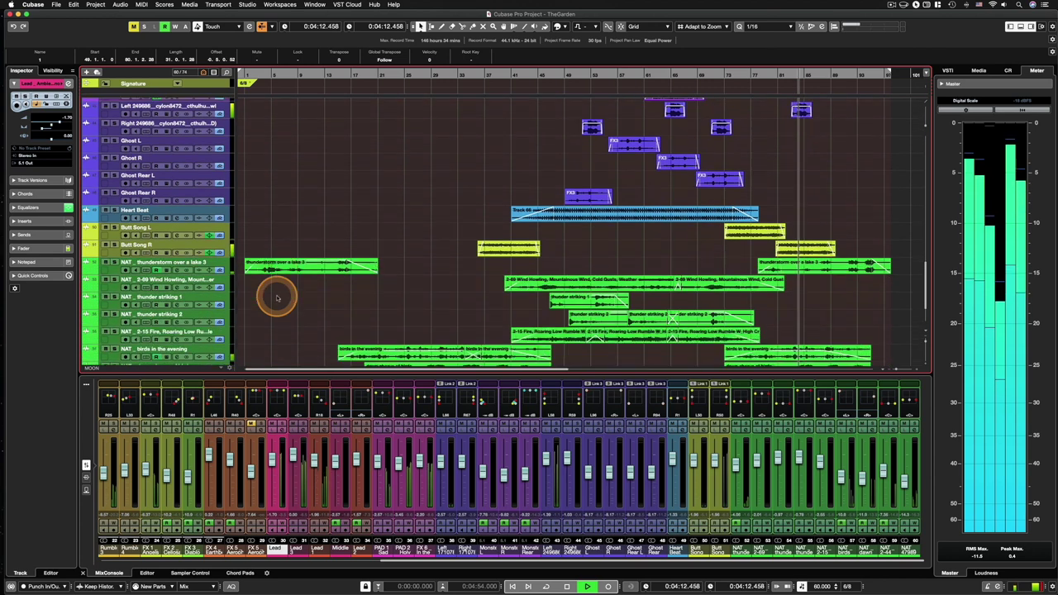
pyautogui.scroll(-4, 276, 296)
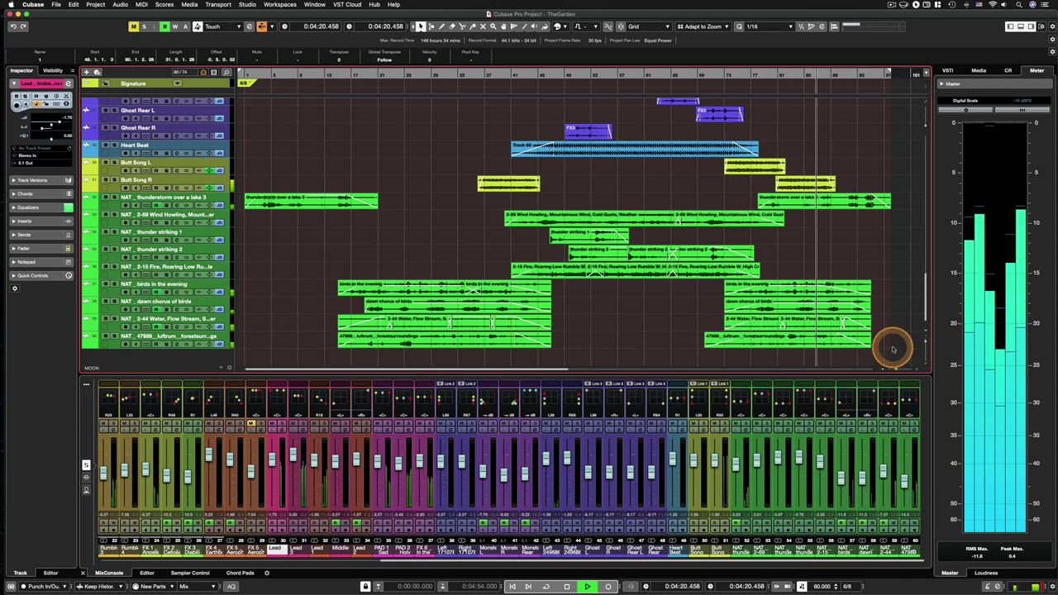
# Examine the notes of the last MIDI part on the Boys choir and solos wheel track, close its editor, and return to the audio tracks.
pyautogui.scroll(10, 892, 349)
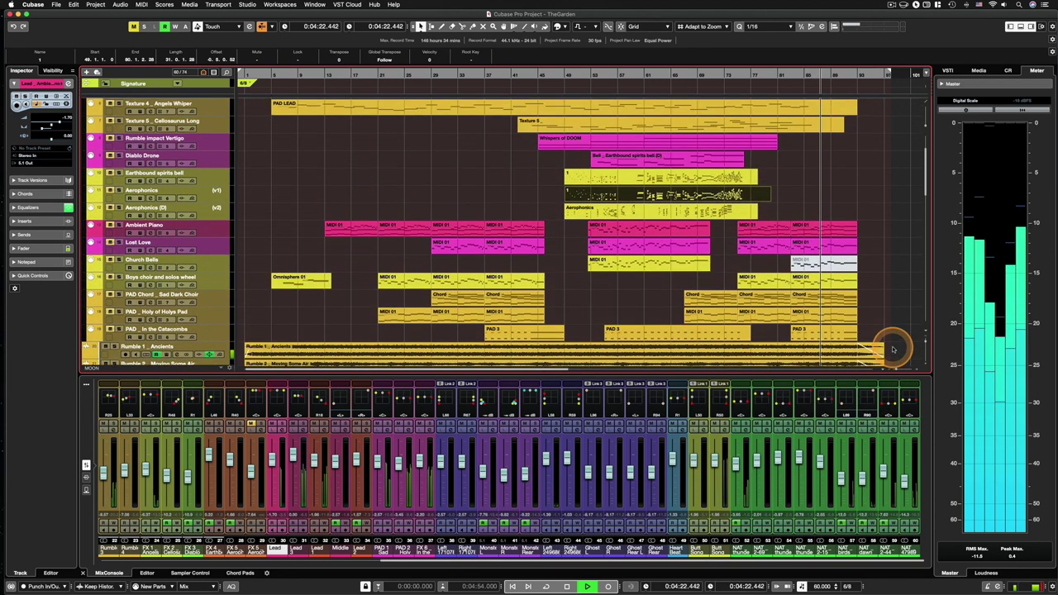
pyautogui.doubleClick(822, 284)
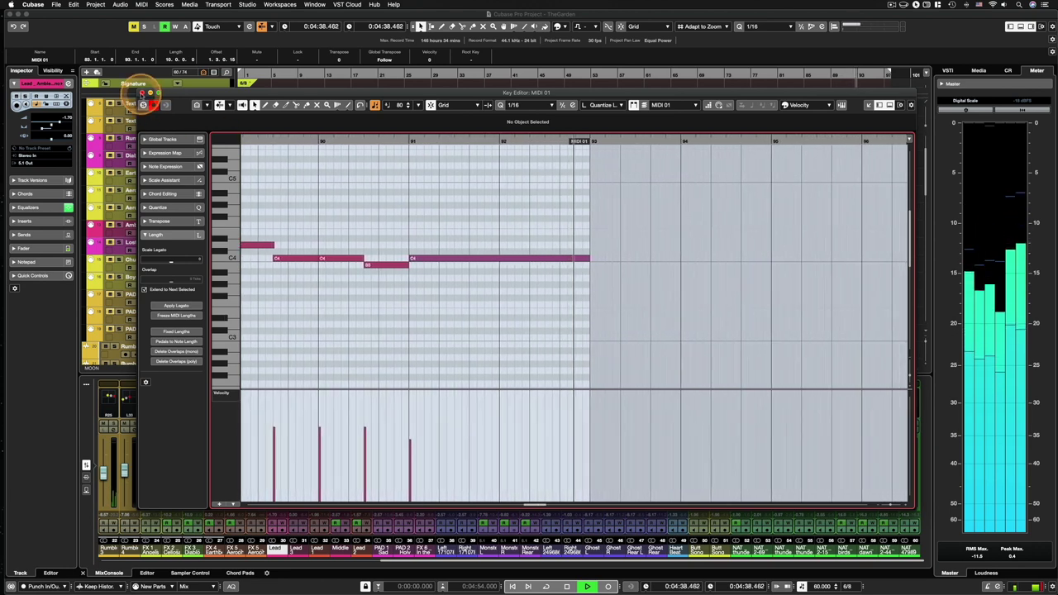
pyautogui.click(142, 95)
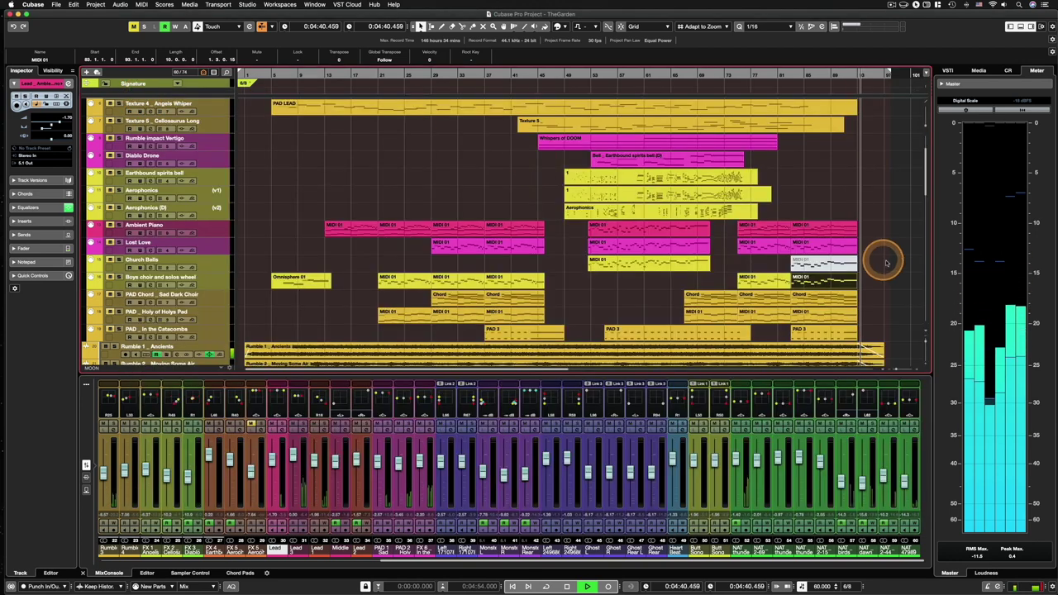
pyautogui.scroll(-10, 889, 264)
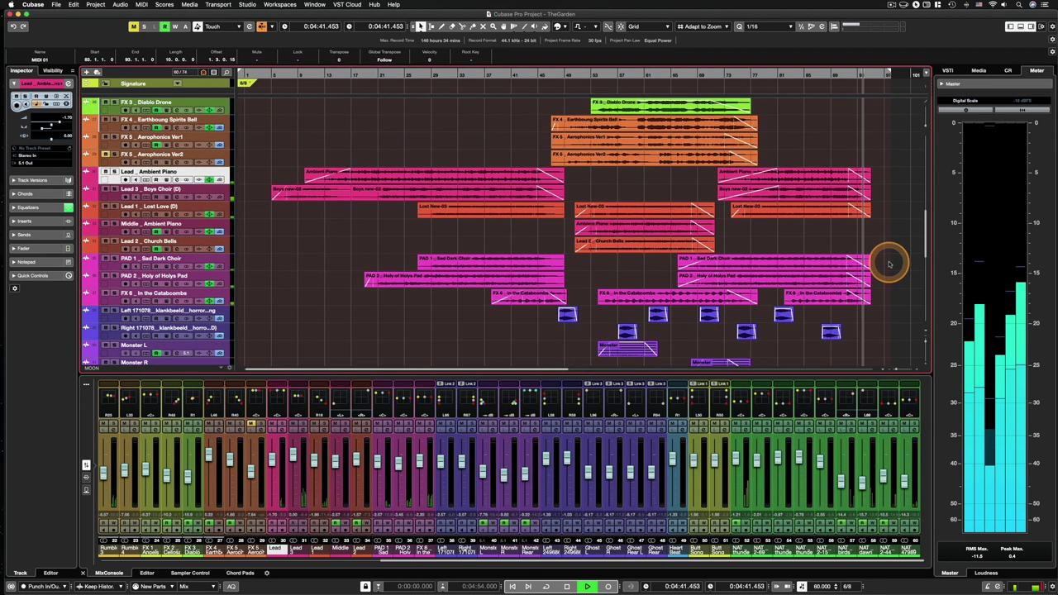
# Open both Omnisphere rack instruments and arrange their windows so the second multi mixer's patches can be viewed.
pyautogui.click(948, 71)
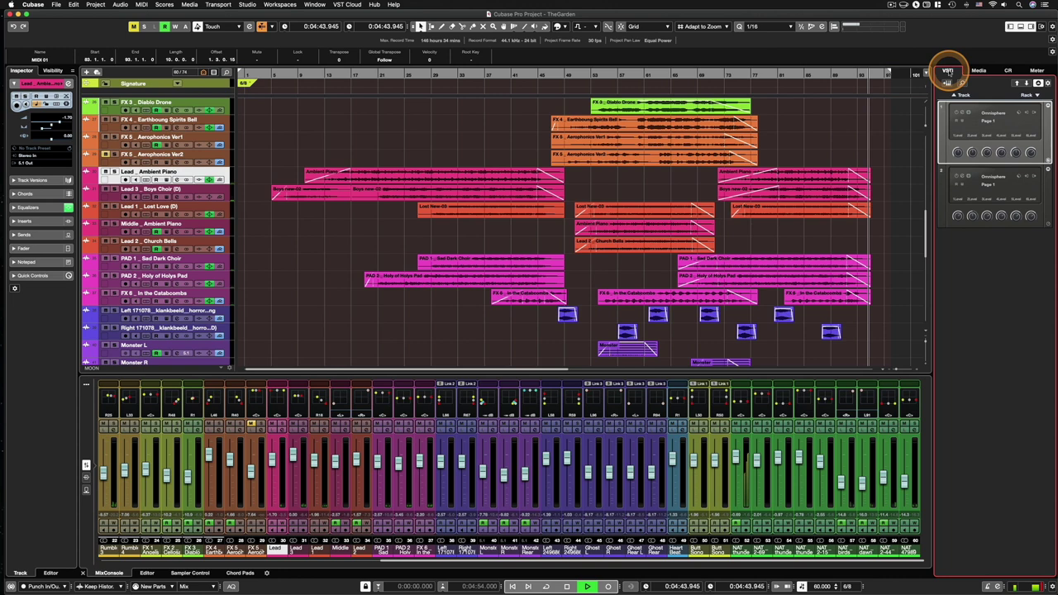
pyautogui.click(961, 114)
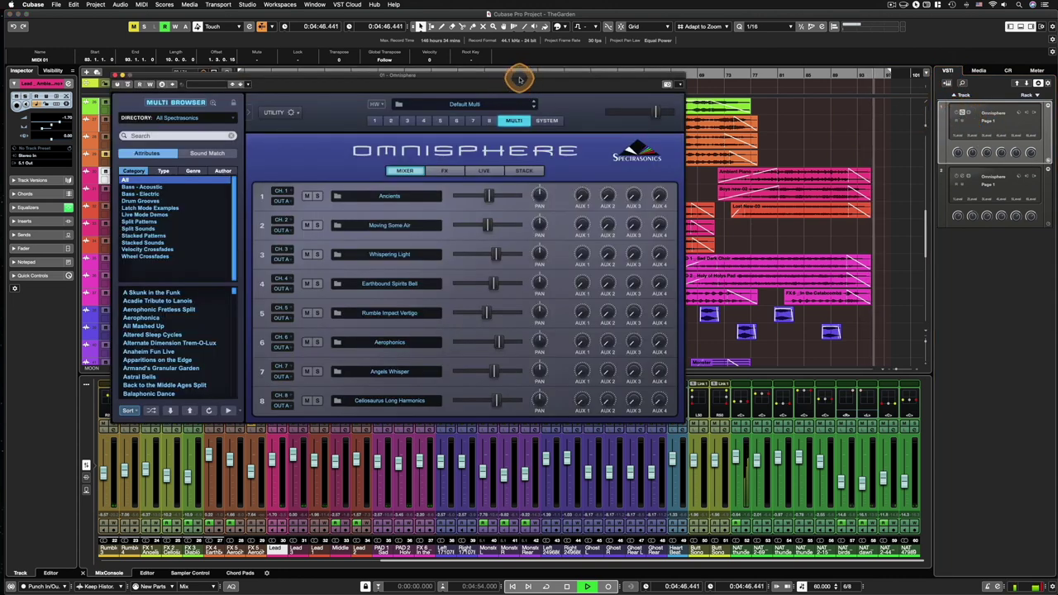
pyautogui.moveTo(520, 79); pyautogui.dragTo(500, 74)
pyautogui.click(961, 177)
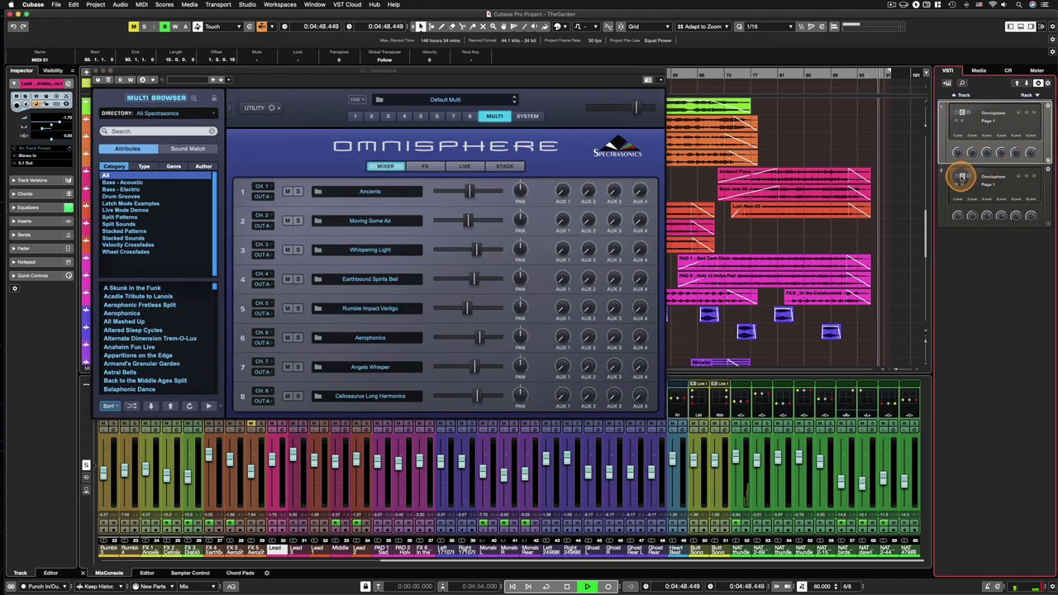
pyautogui.moveTo(619, 149); pyautogui.dragTo(586, 142)
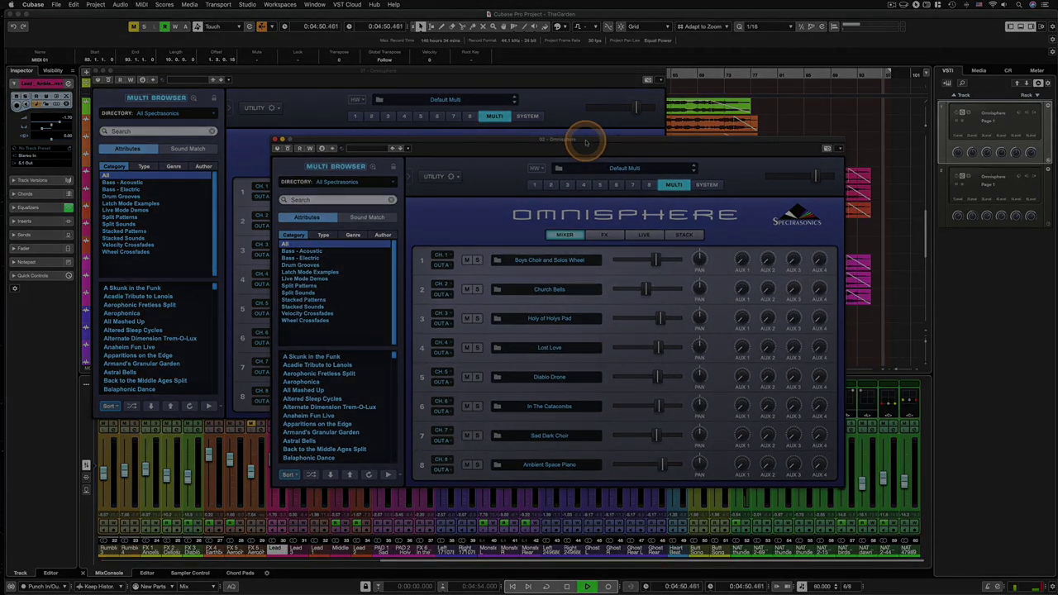